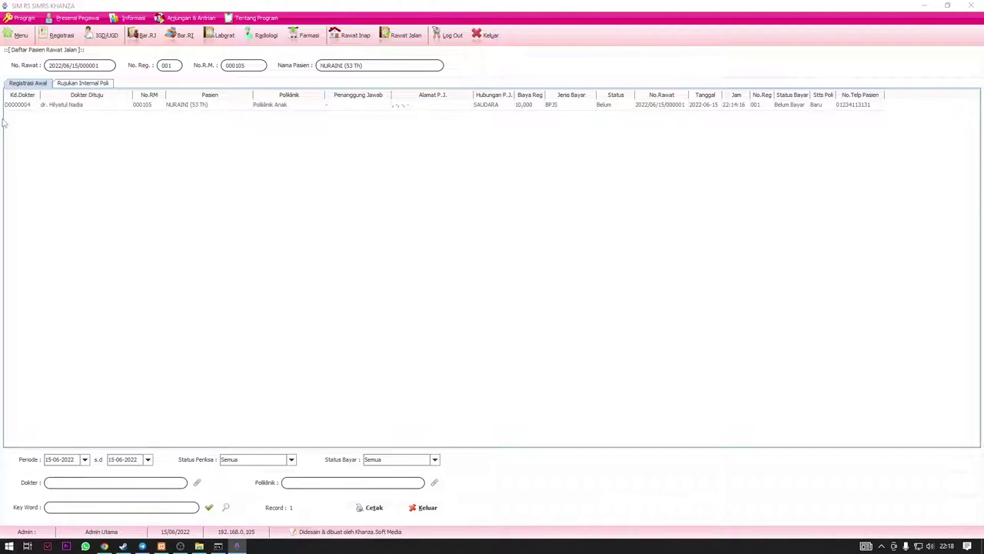
# Open the listed outpatient's treatment record and go to the Racikan (compound) section of its prescription entry
pyautogui.click(22, 106)
pyautogui.click(399, 40)
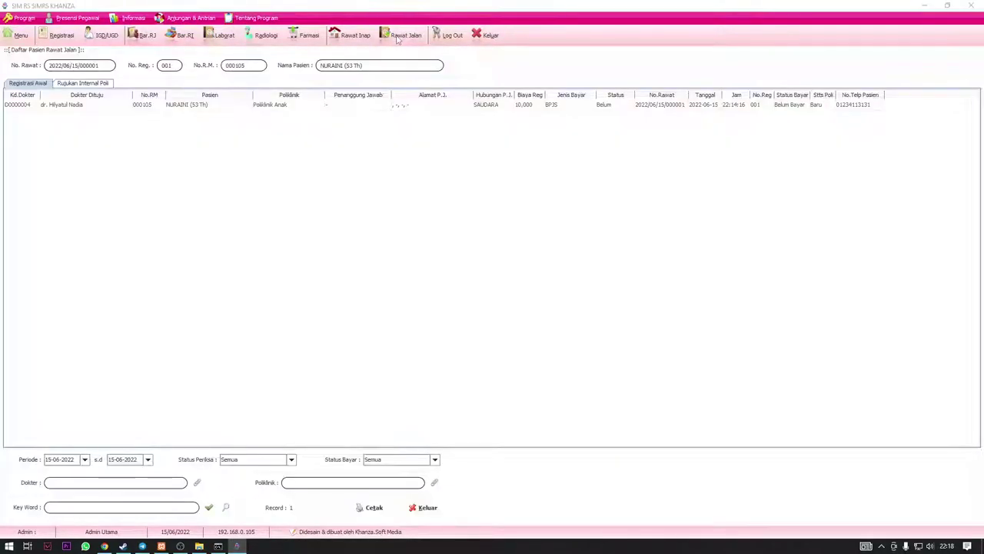
pyautogui.click(21, 109)
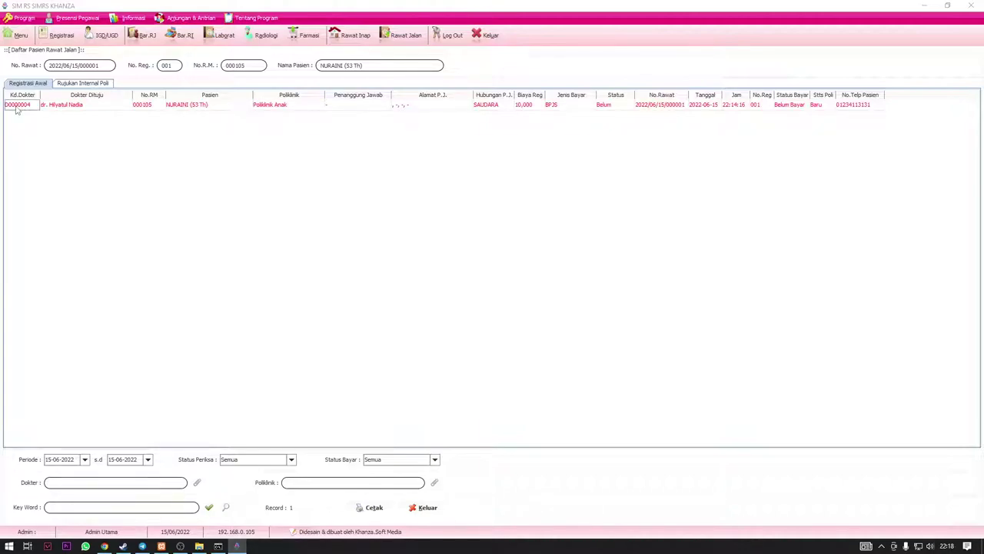
pyautogui.doubleClick(17, 110)
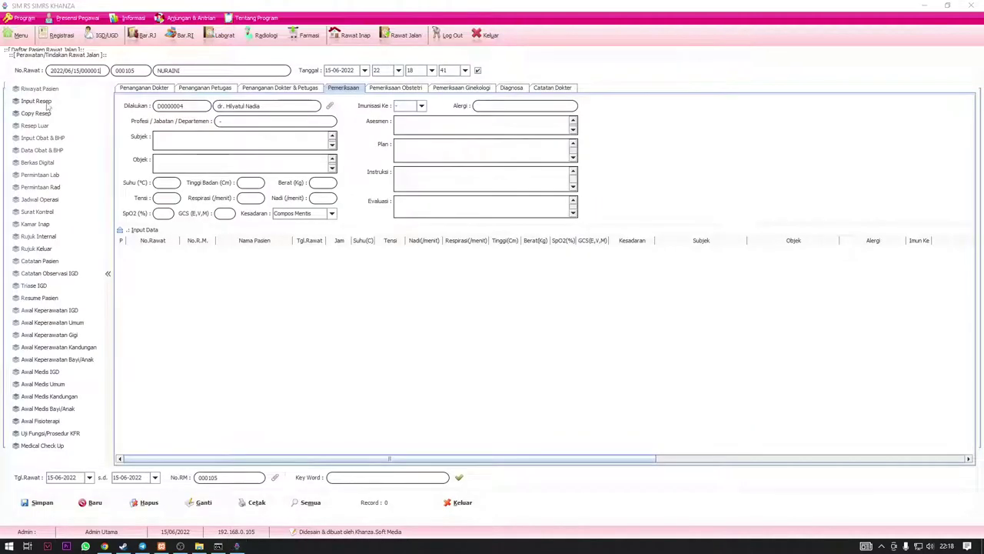
pyautogui.click(46, 101)
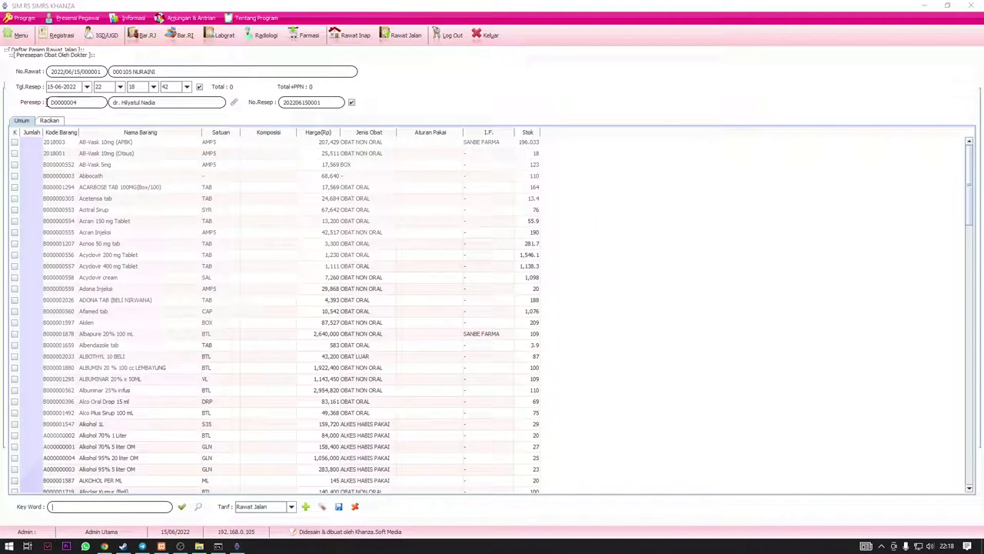
pyautogui.click(48, 123)
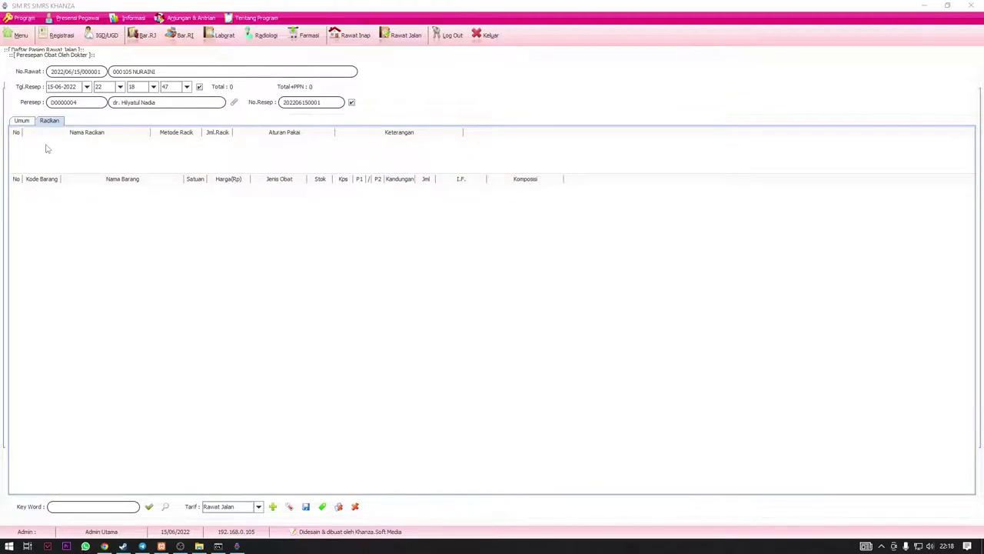
# Add a compound medicine row to the prescription and name it Batuk
pyautogui.click(323, 506)
pyautogui.doubleClick(89, 144)
pyautogui.write('Batuk')
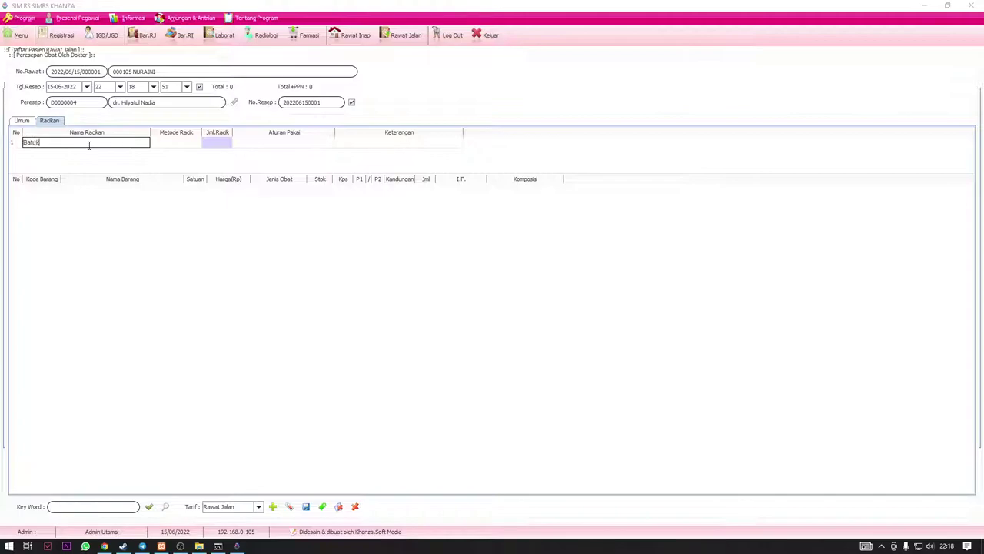
# Set the Batuk compound's Metode Racik to Puyer and its Jml.Racik to 10
pyautogui.click(154, 146)
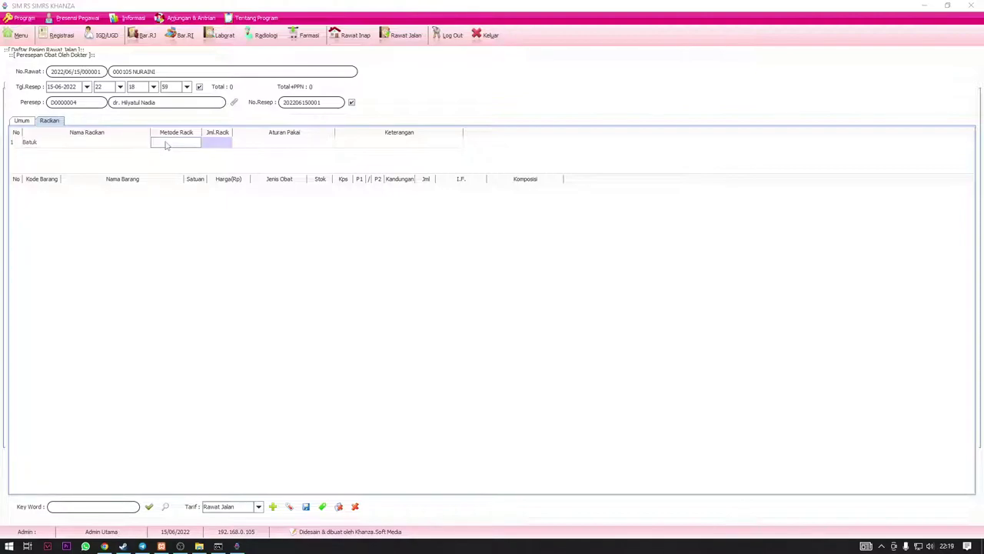
pyautogui.doubleClick(166, 146)
pyautogui.click(93, 88)
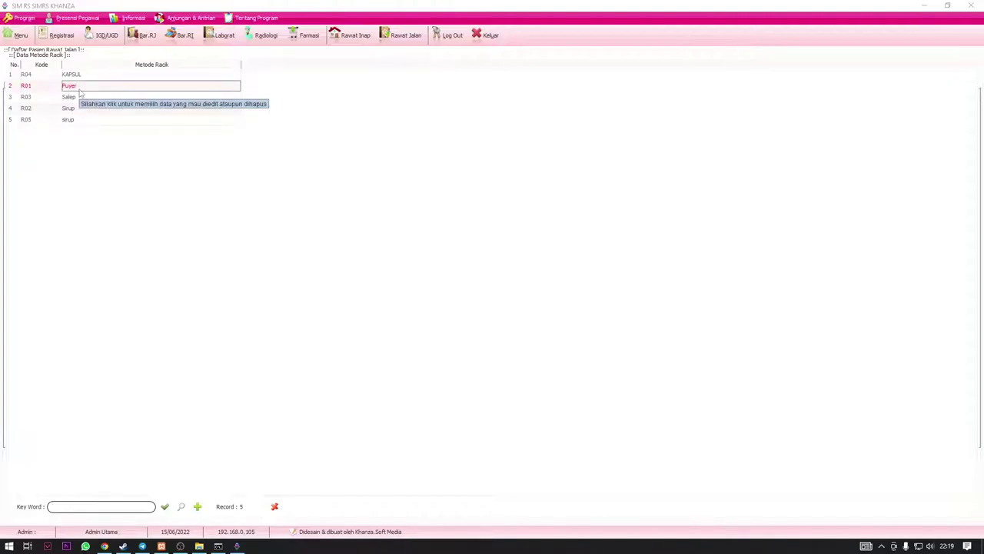
pyautogui.doubleClick(77, 90)
pyautogui.doubleClick(222, 143)
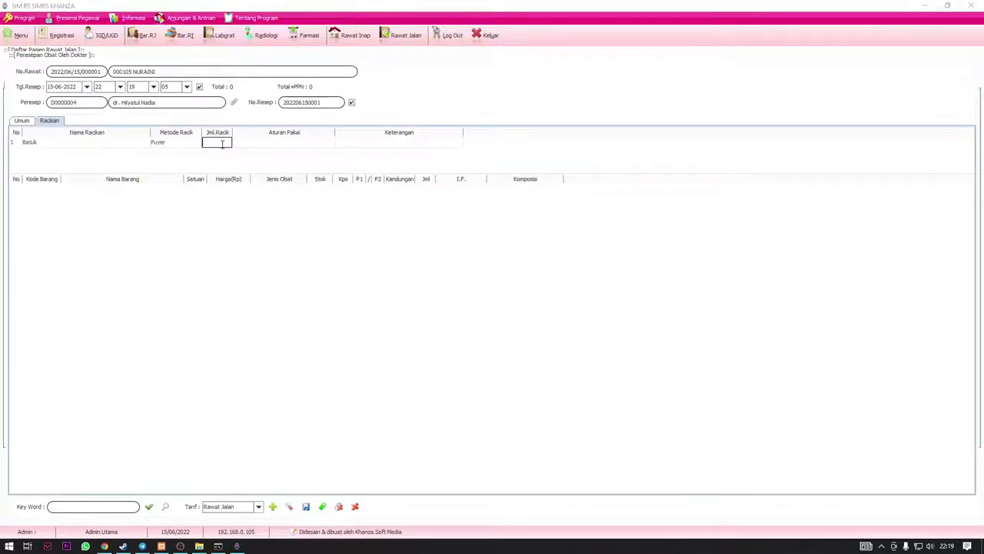
pyautogui.write('10')
# Set the Batuk compound's Aturan Pakai to 3 x 1 from the stored usage rules
pyautogui.click(250, 147)
pyautogui.doubleClick(250, 144)
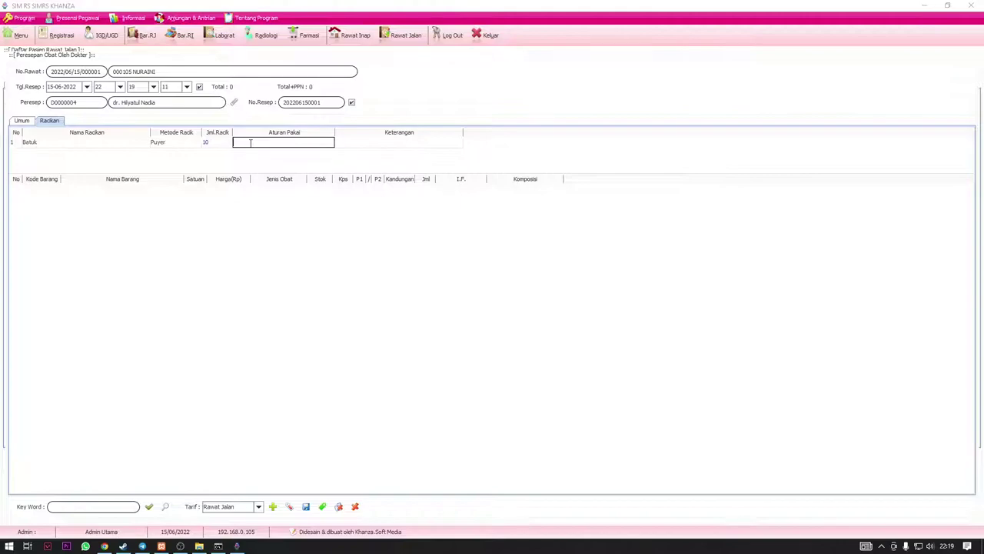
pyautogui.write('3 x 1')
pyautogui.press('BackSpace')
pyautogui.press('BackSpace')
pyautogui.press('BackSpace')
pyautogui.press('Right')
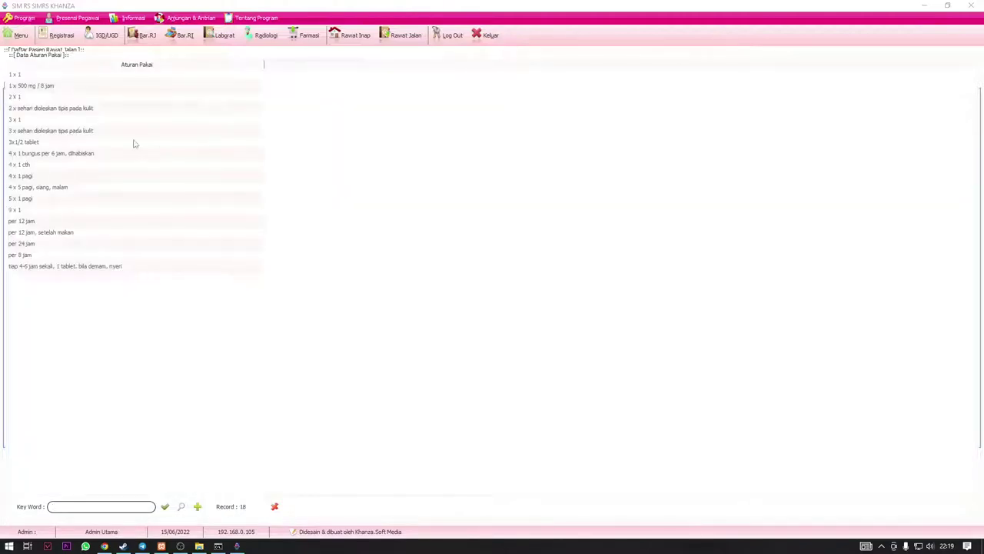
pyautogui.click(67, 123)
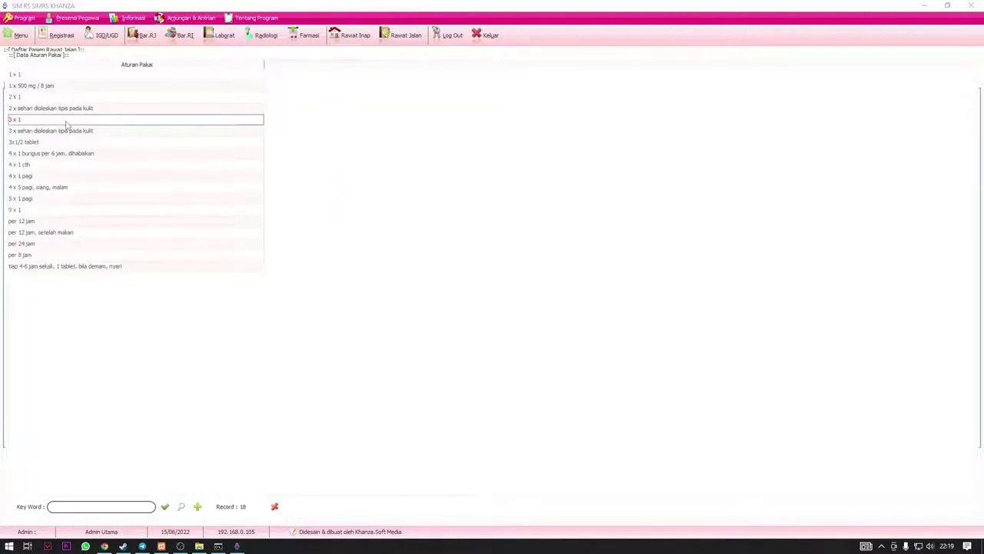
pyautogui.doubleClick(67, 124)
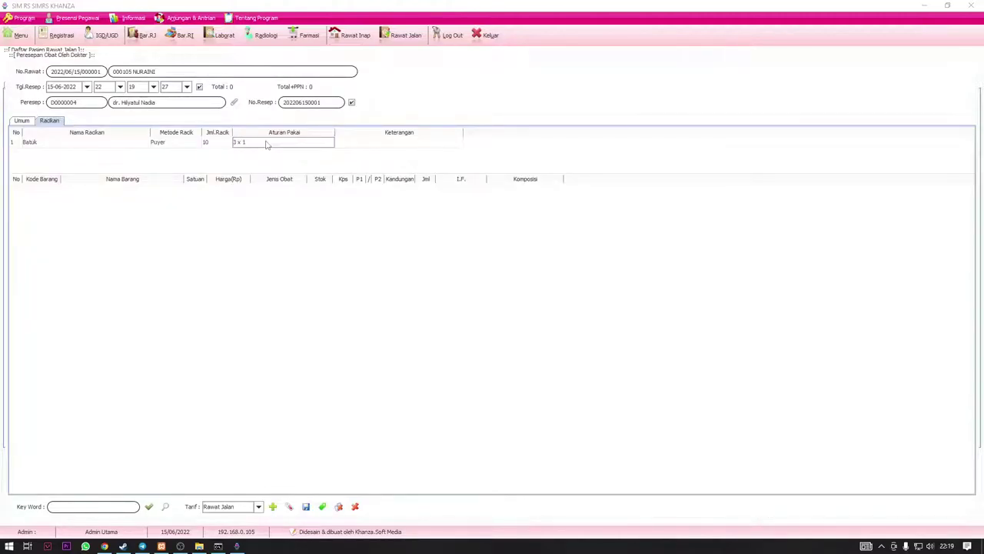
# Add and save a new usage rule, 1 x 1 per 12 jam, in the Aturan Pakai master data
pyautogui.press('Right')
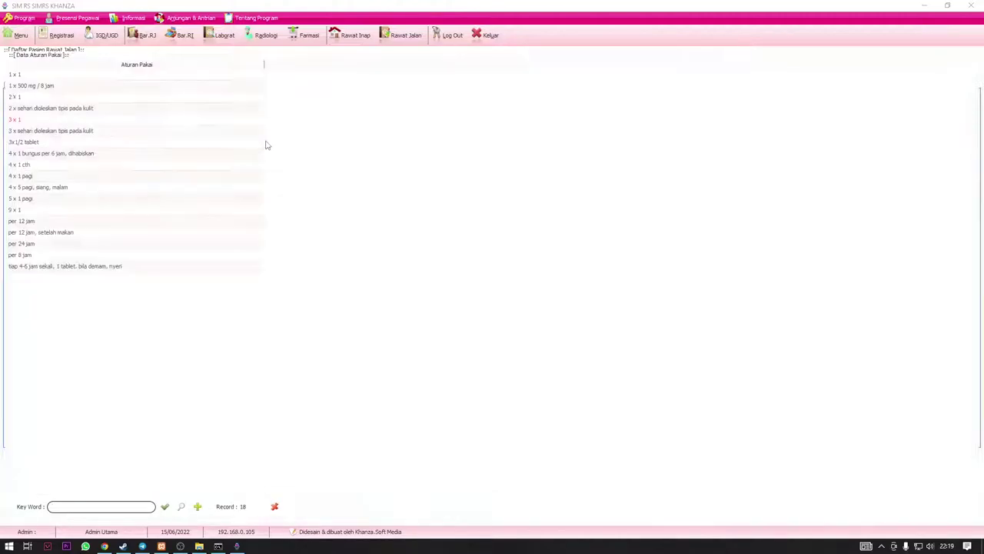
pyautogui.click(197, 507)
pyautogui.click(85, 77)
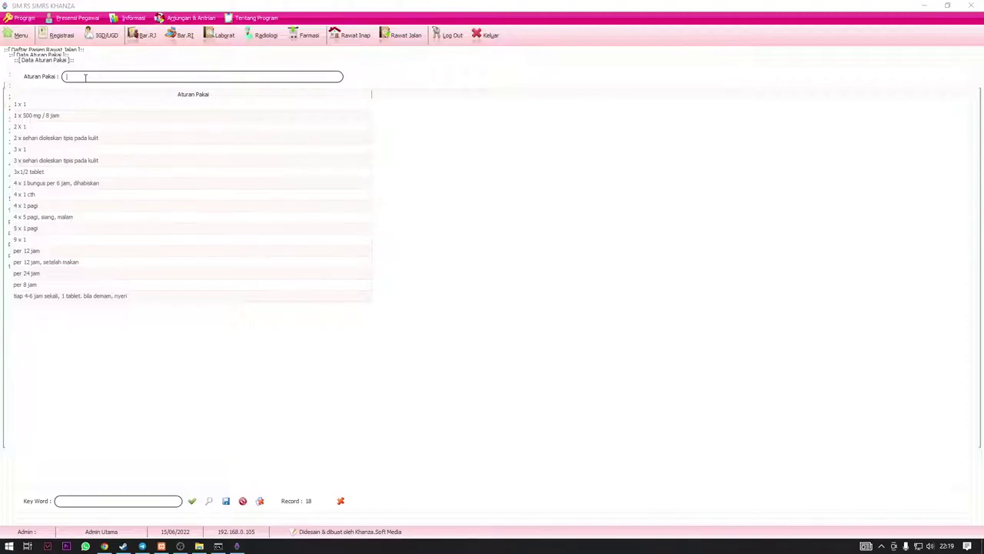
pyautogui.write('1 x 1 per 12')
pyautogui.click(225, 502)
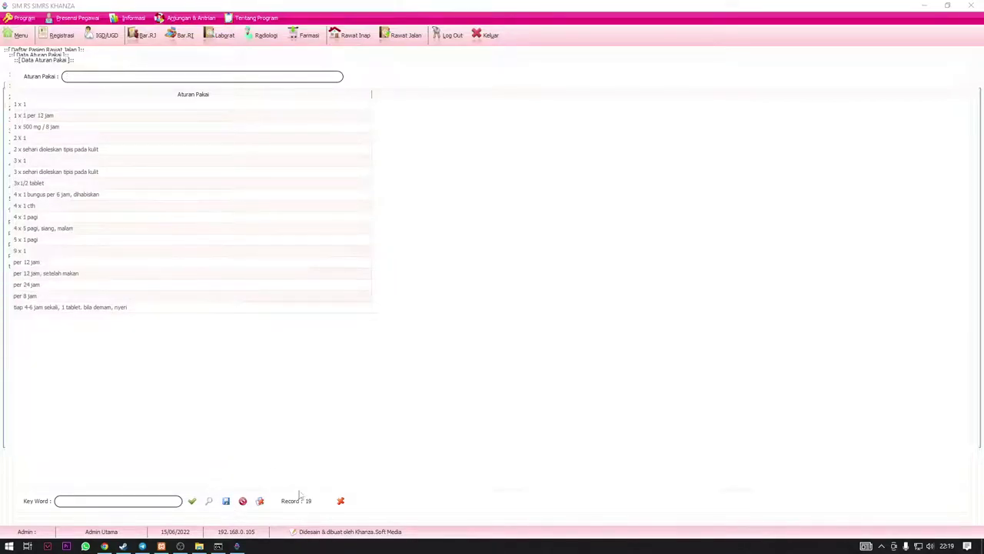
pyautogui.click(343, 504)
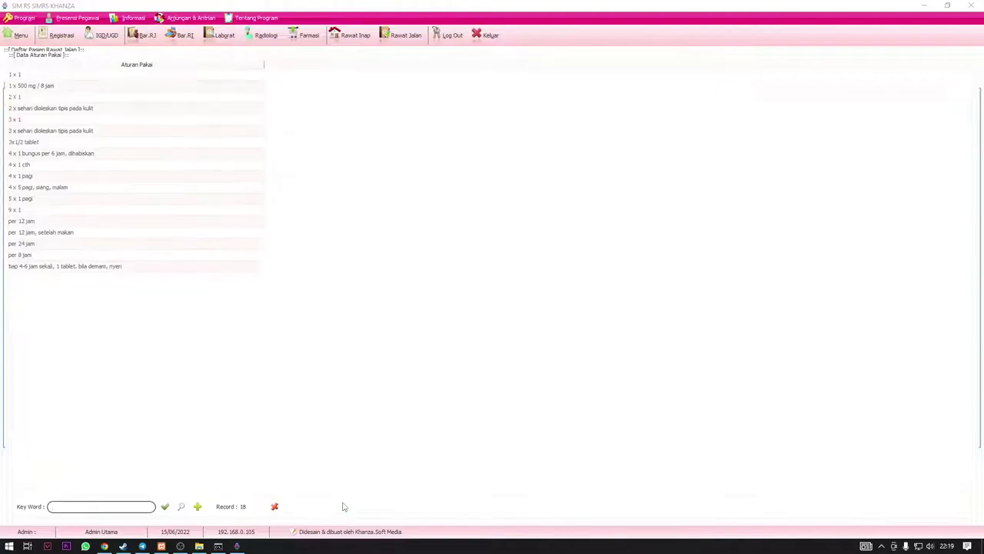
# Refresh the list of usage rules and assign 3 x 1 to the Batuk compound
pyautogui.click(182, 508)
pyautogui.click(34, 88)
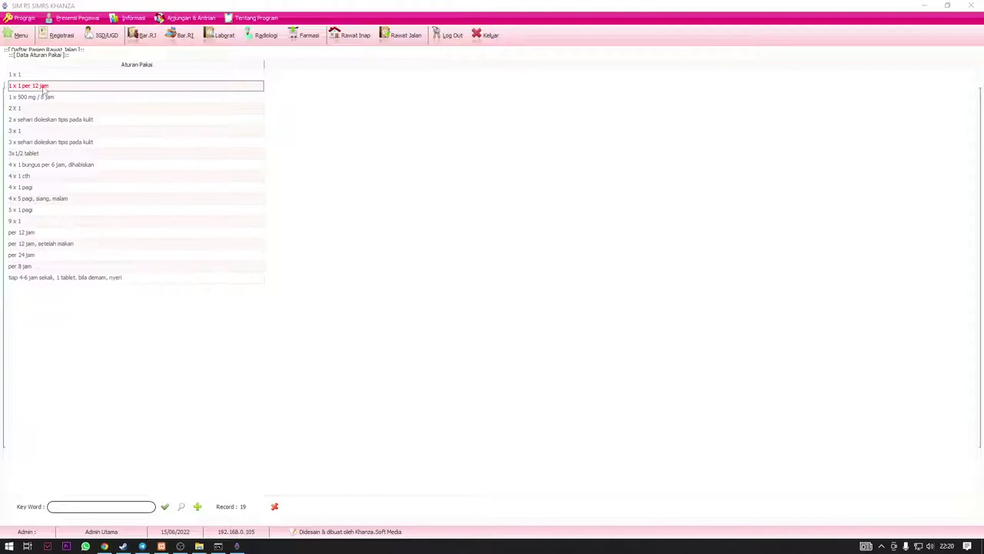
pyautogui.click(44, 134)
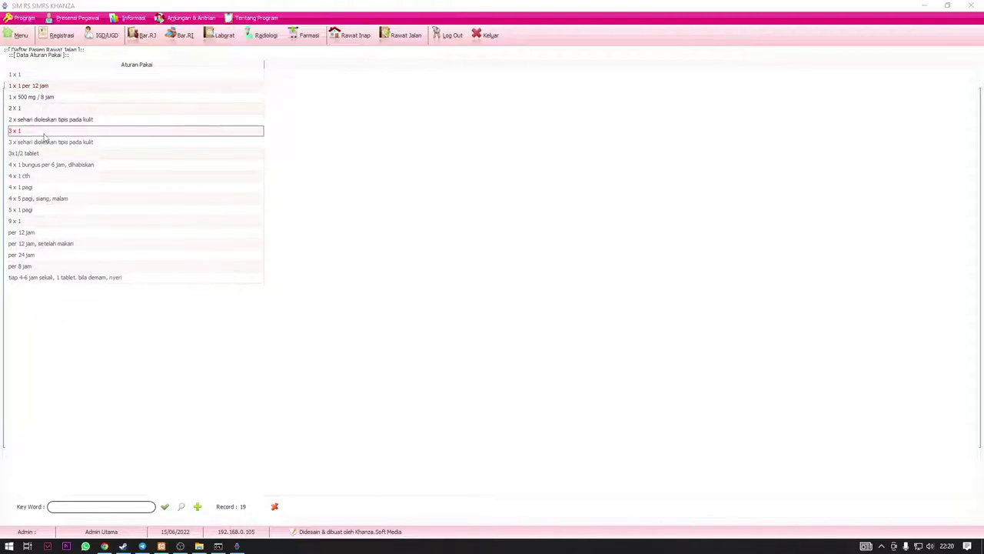
pyautogui.doubleClick(44, 134)
# Enter "sesudah makan" as the Keterangan of the Batuk compound
pyautogui.click(368, 144)
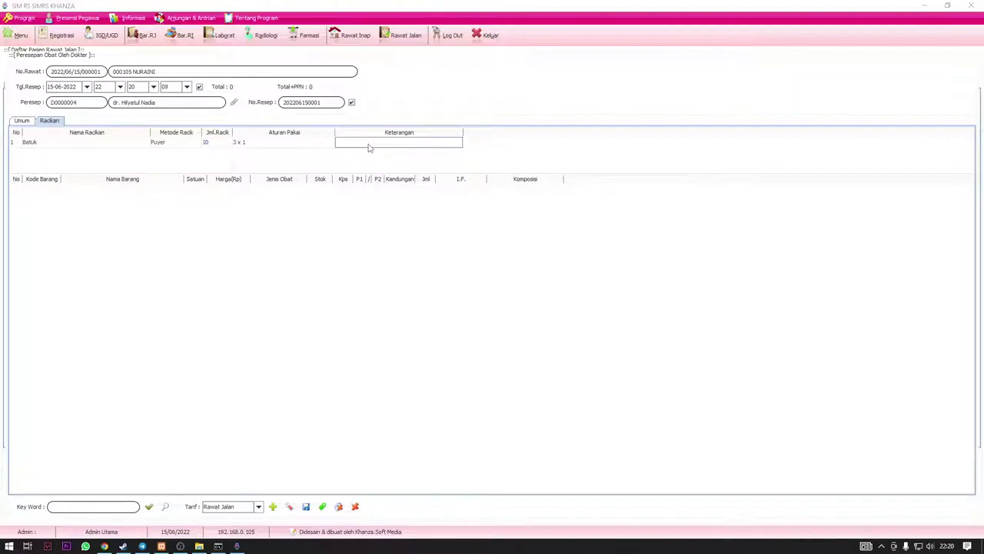
pyautogui.write('sesusah makan')
pyautogui.click(307, 144)
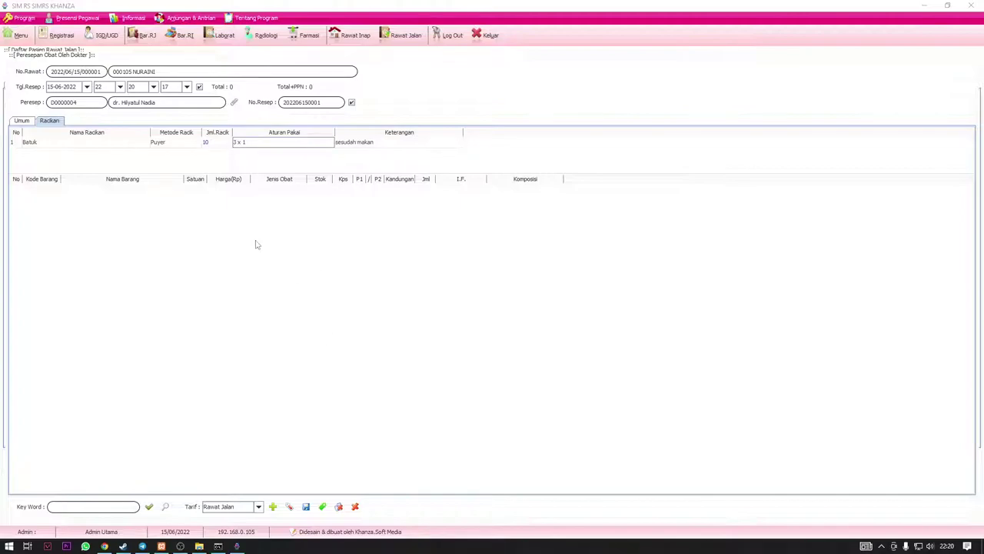
pyautogui.press('Tab')
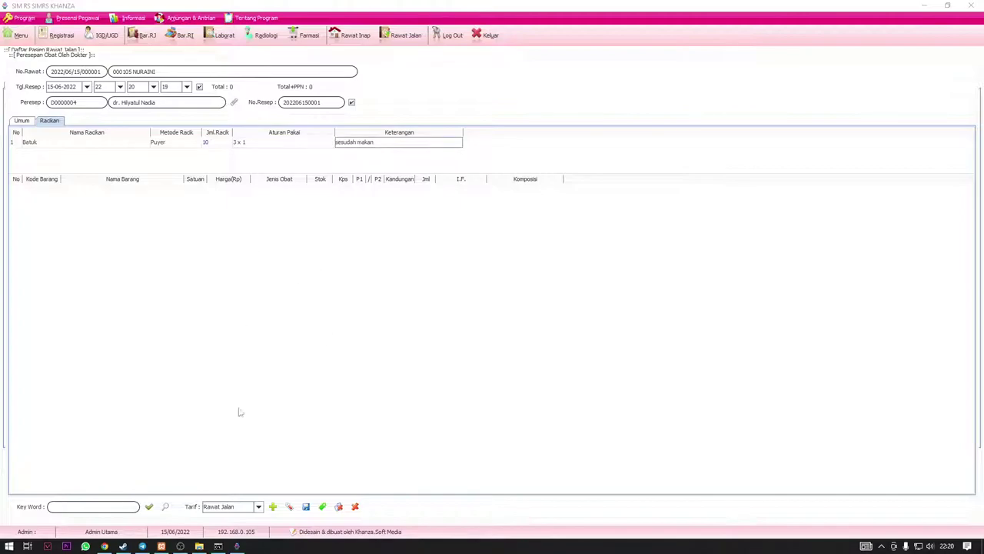
# Load the medicines available for the Batuk compound and filter them by "para"
pyautogui.click(163, 511)
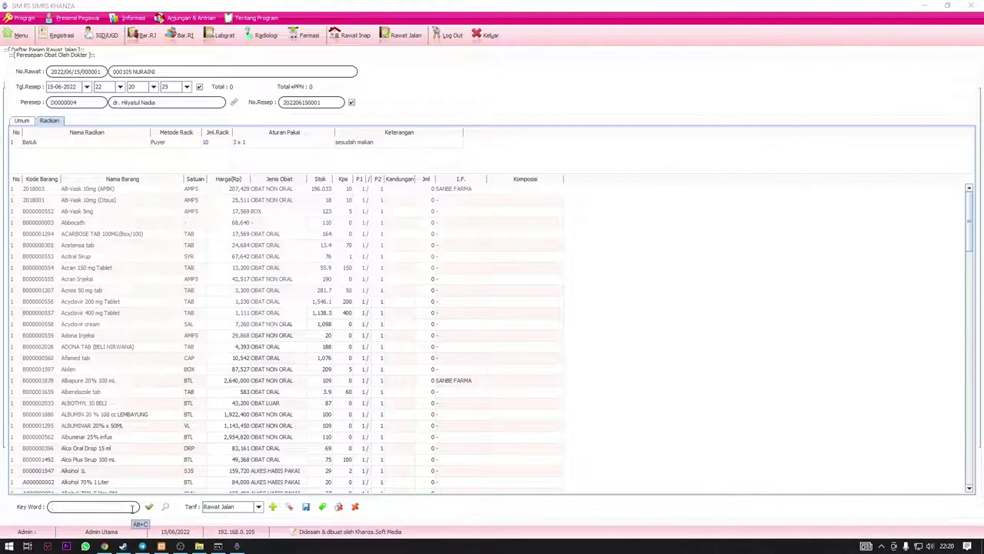
pyautogui.write('para')
pyautogui.press('Return')
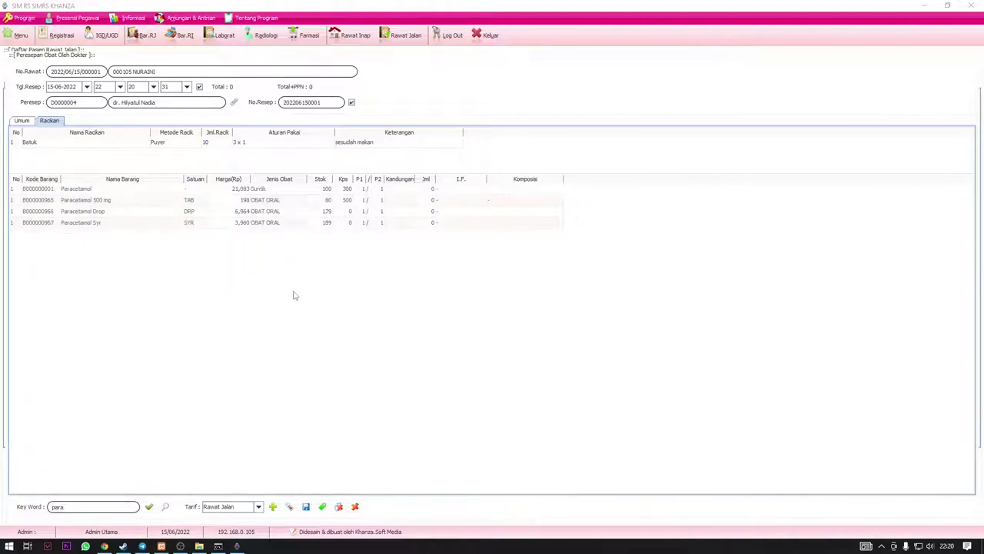
# Set the Kandungan of Paracetamol 500 mg to 500 in the compound's ingredients
pyautogui.click(400, 212)
pyautogui.click(402, 200)
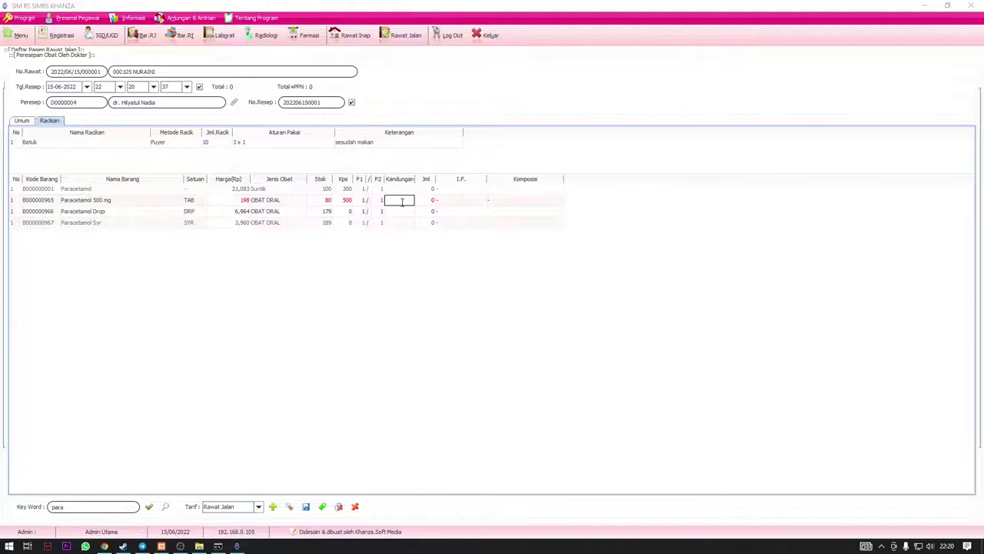
pyautogui.click(160, 203)
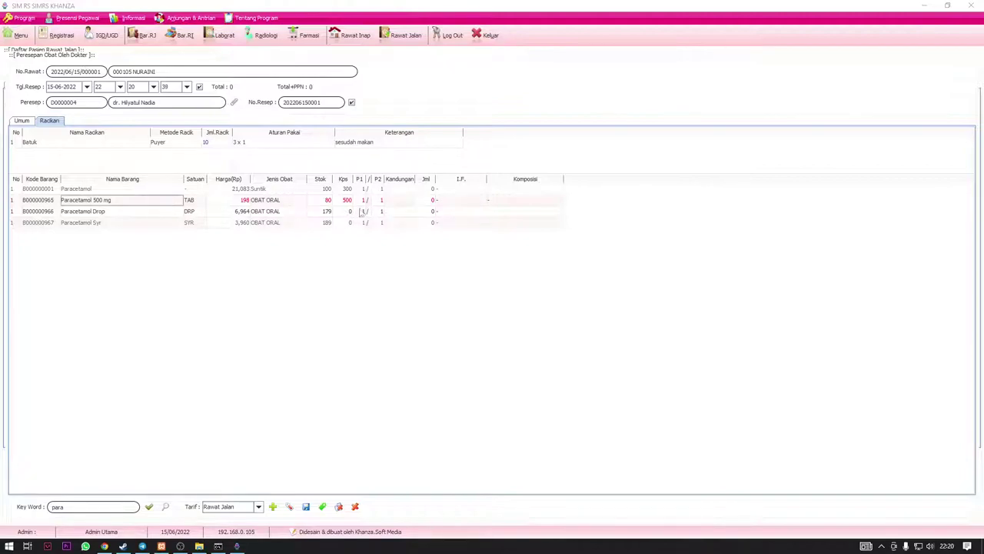
pyautogui.click(409, 200)
pyautogui.write('500')
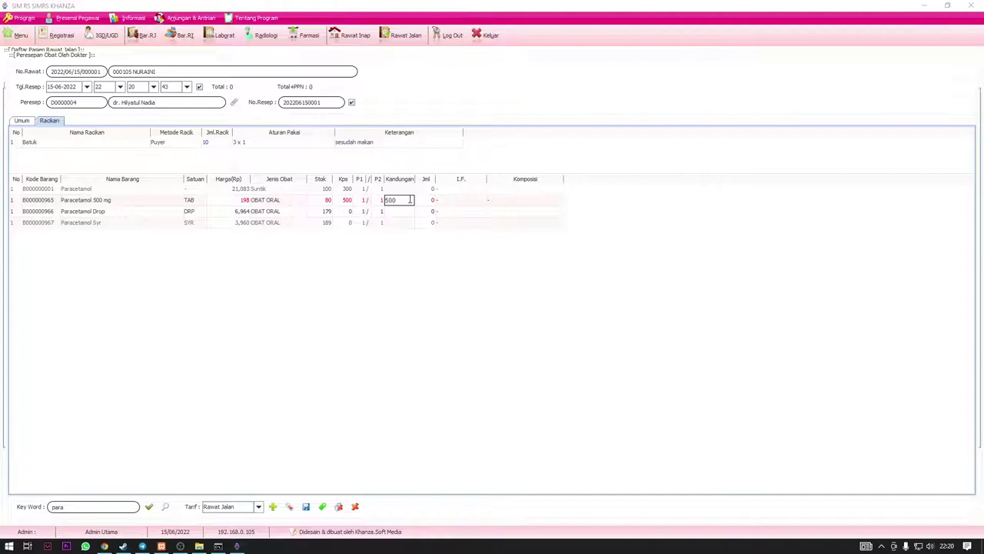
pyautogui.press('Tab')
pyautogui.click(410, 202)
pyautogui.press('Tab')
# Set the P2 divisor of Paracetamol 500 mg to 2 so each dose uses half a tablet
pyautogui.click(380, 202)
pyautogui.doubleClick(380, 202)
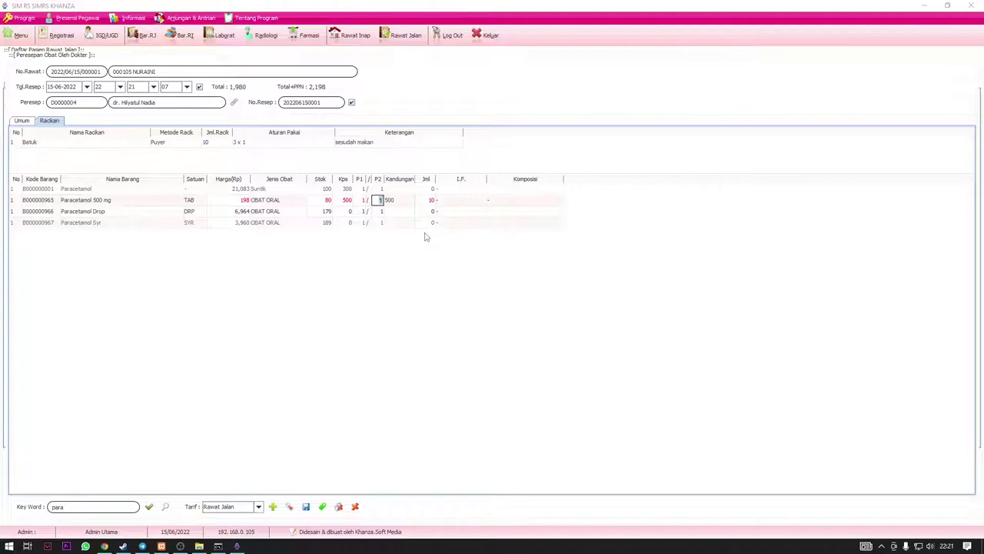
pyautogui.write('2')
pyautogui.press('Tab')
pyautogui.press('Tab')
pyautogui.press('Tab')
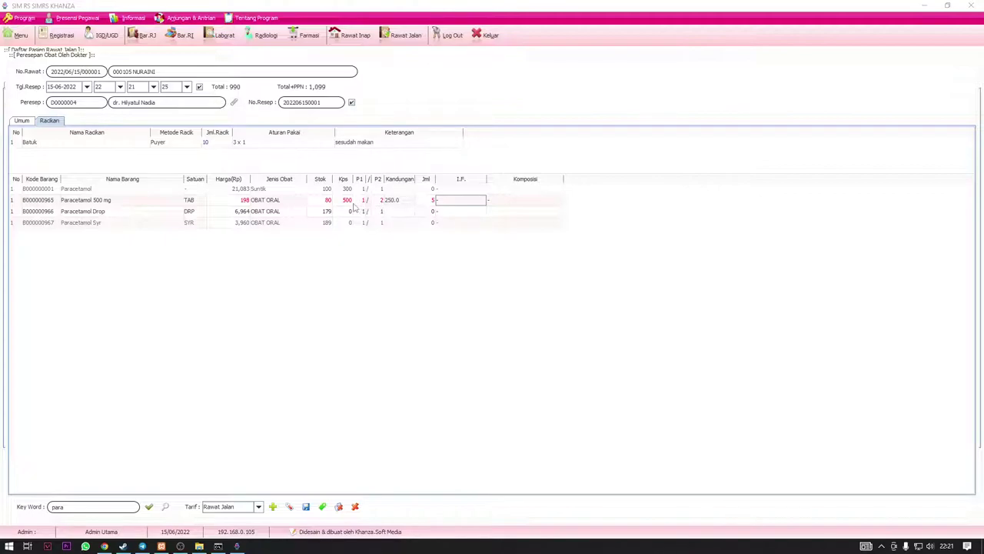
pyautogui.click(142, 203)
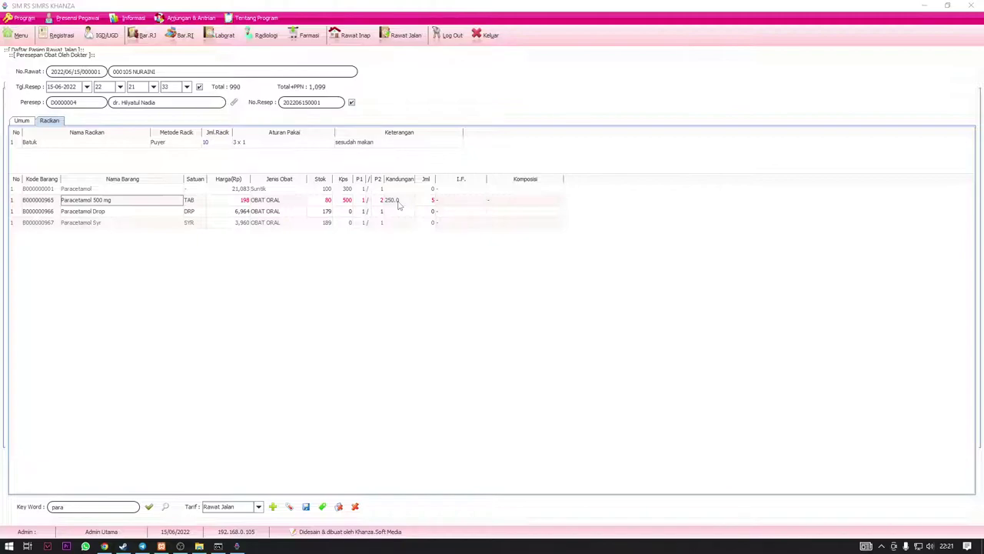
pyautogui.click(427, 202)
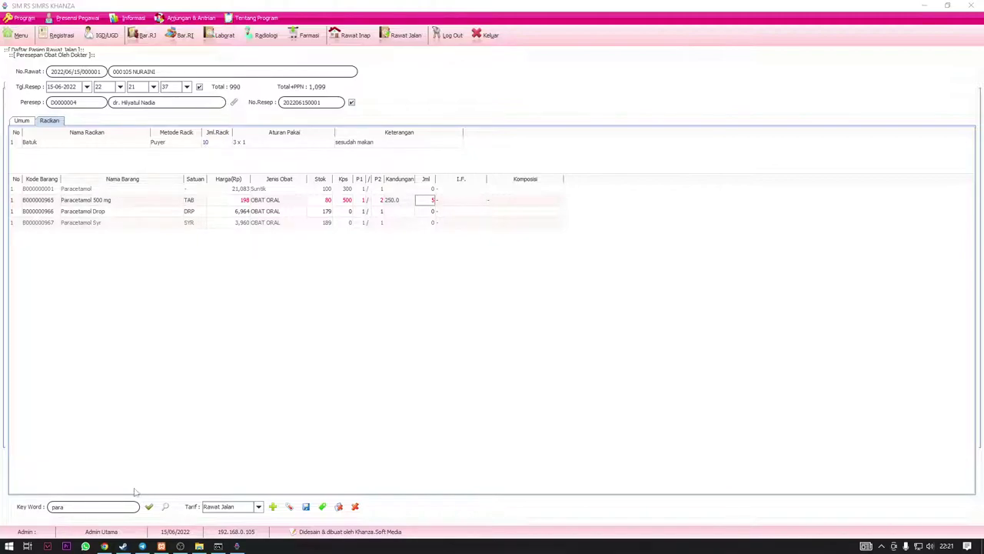
# Filter the medicines available for the Batuk compound by the keyword "amo"
pyautogui.click(98, 507)
pyautogui.write('amoxi')
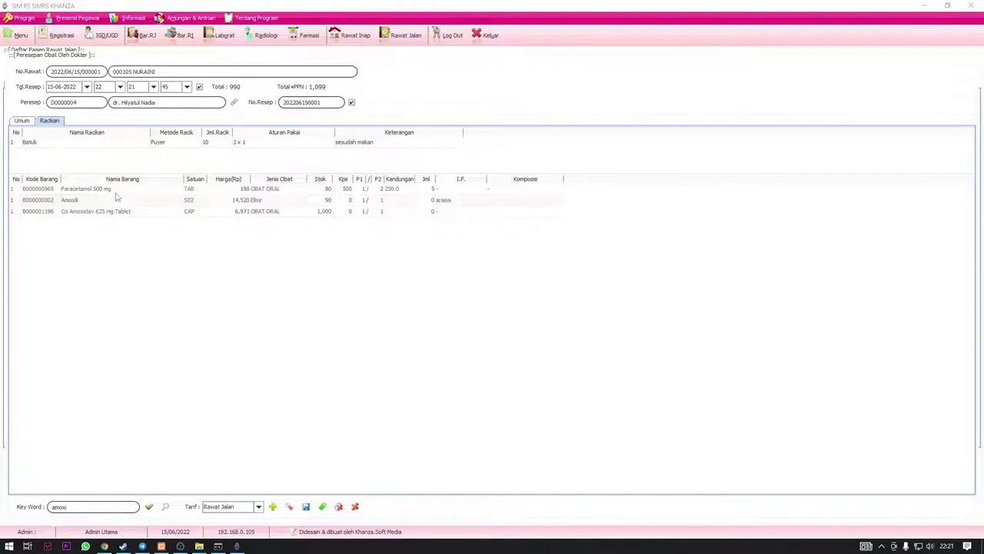
pyautogui.press('BackSpace')
pyautogui.press('BackSpace')
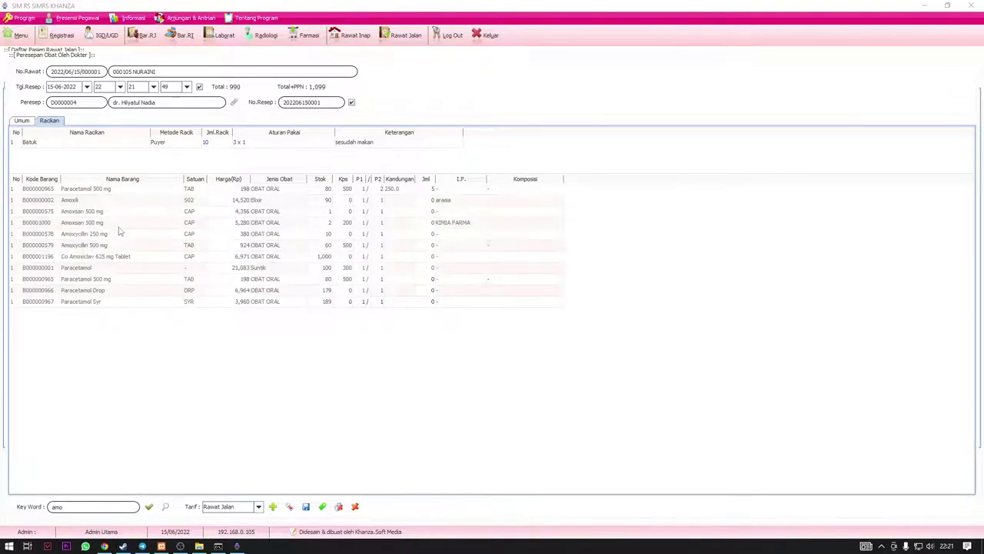
# Set the P2 divisor of Amoxycillin 500 mg to 2 in the Batuk compound's ingredients
pyautogui.click(125, 245)
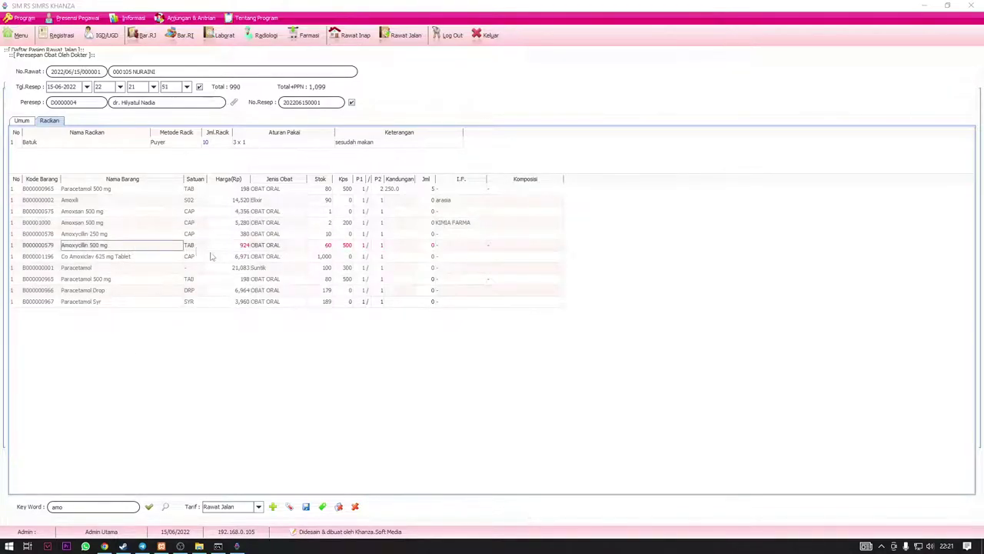
pyautogui.click(381, 245)
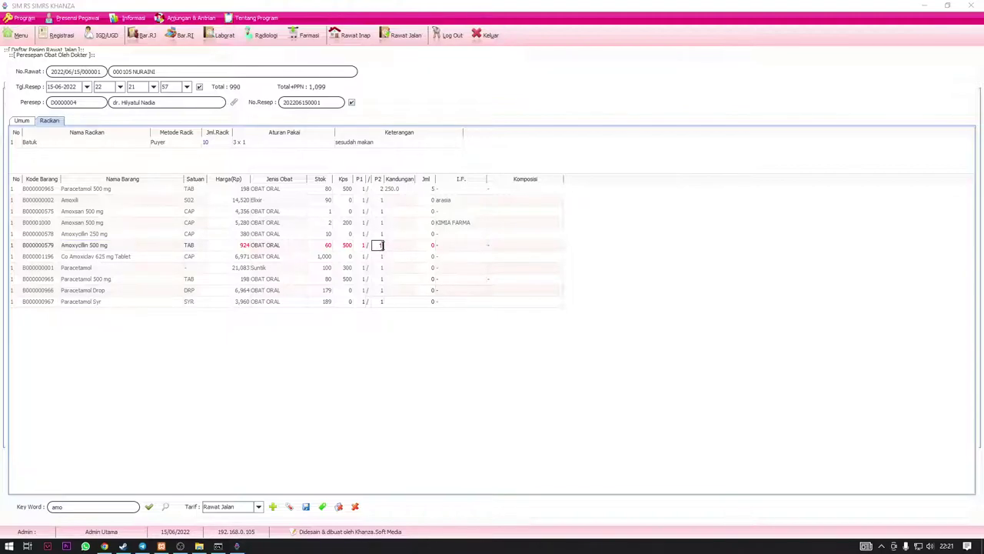
pyautogui.write('2')
pyautogui.click(461, 245)
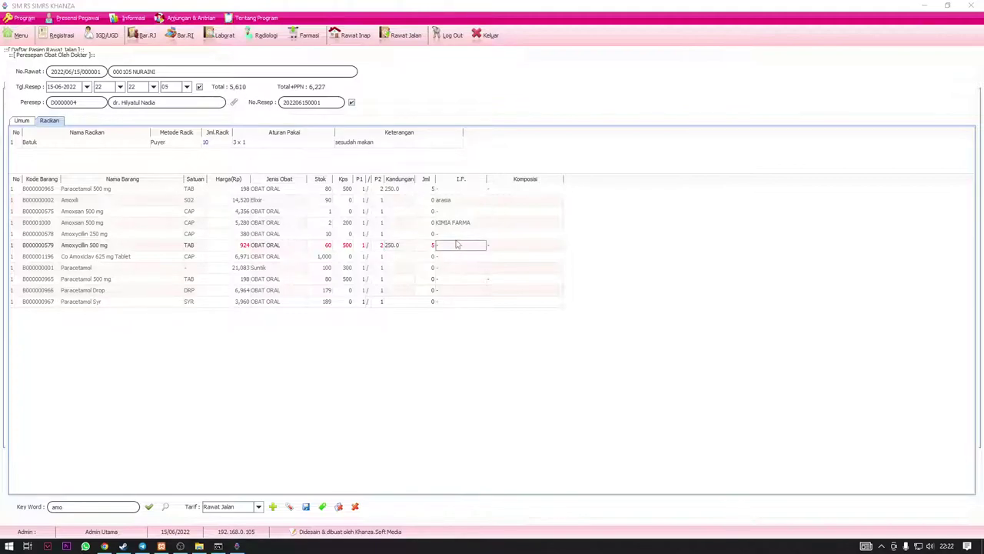
# Search the medicine list for a further Batuk ingredient using the keywords "ran", "ra" and "rani"
pyautogui.click(83, 509)
pyautogui.write('amo')
pyautogui.press('BackSpace')
pyautogui.press('BackSpace')
pyautogui.press('BackSpace')
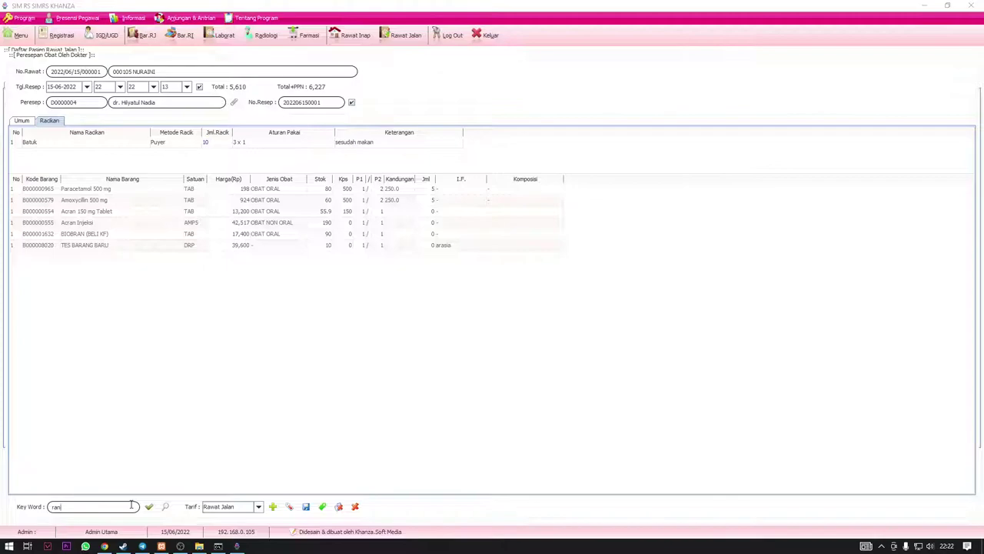
pyautogui.press('BackSpace')
pyautogui.scroll(-15, 135, 426)
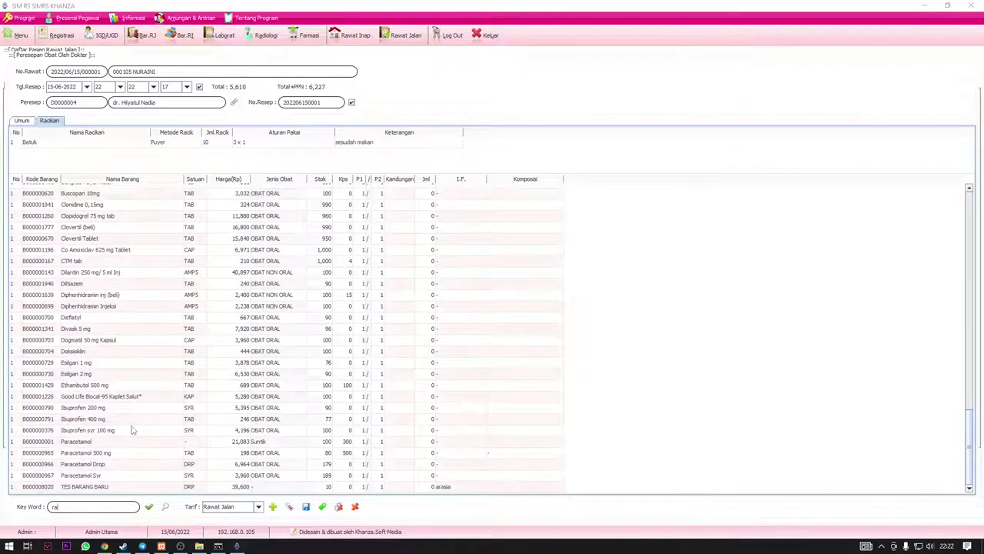
pyautogui.scroll(15, 133, 430)
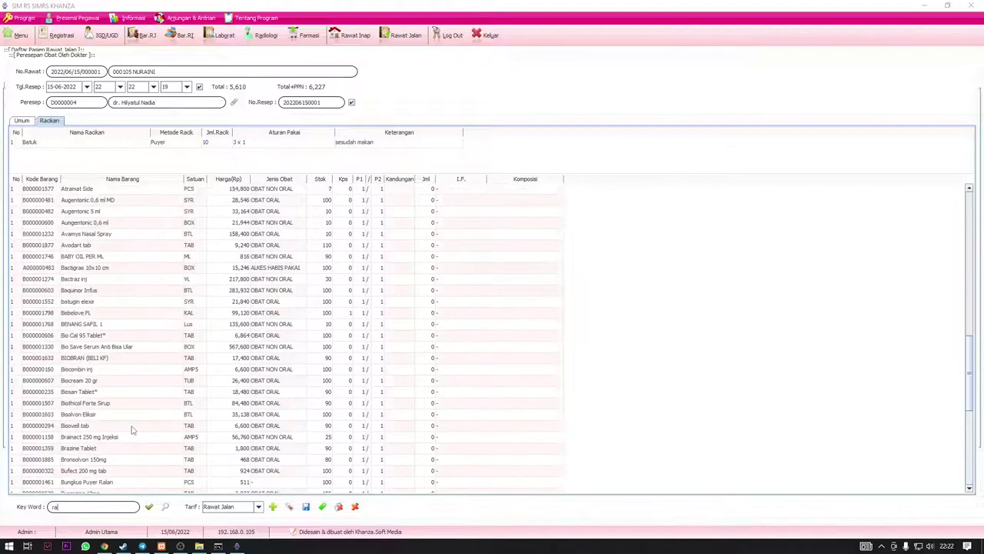
pyautogui.scroll(4, 132, 429)
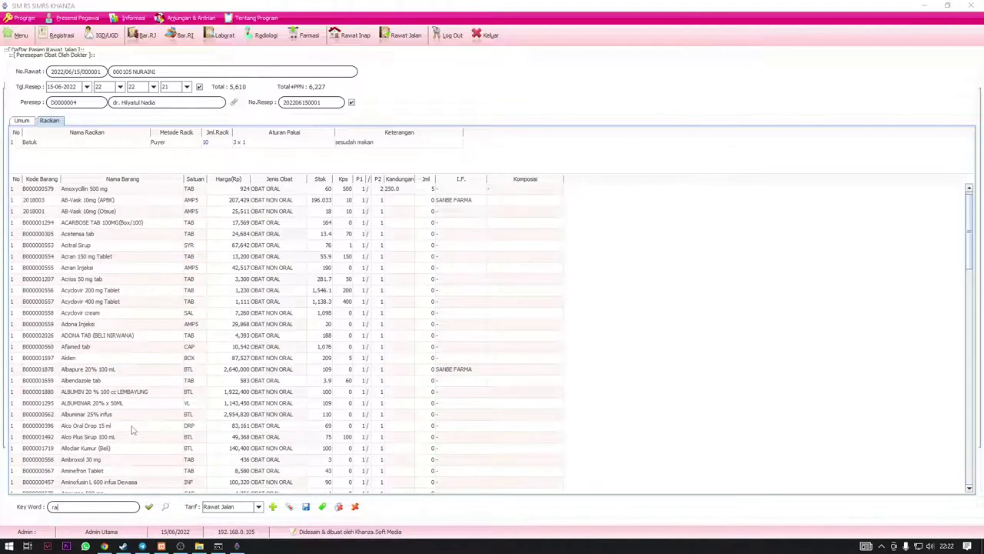
pyautogui.scroll(1, 132, 429)
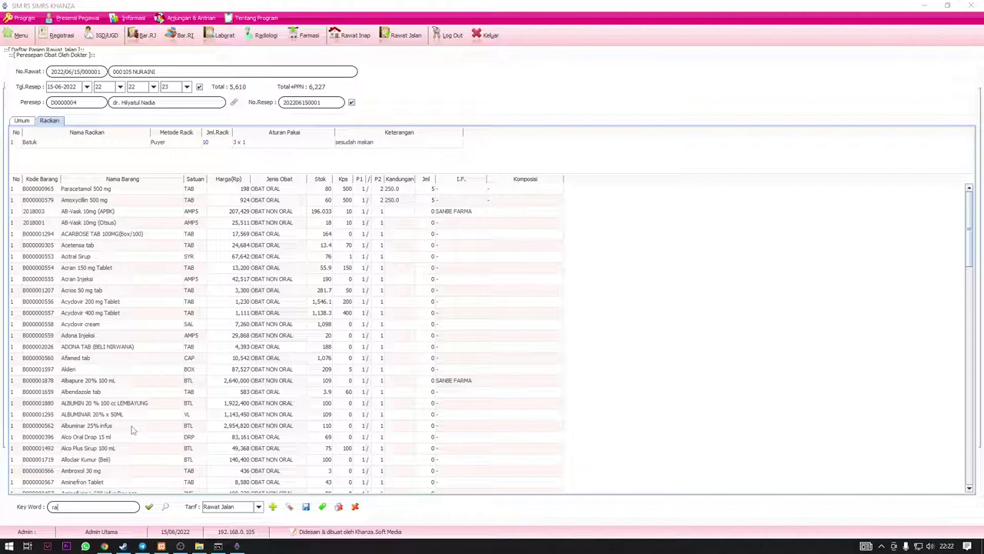
pyautogui.write('rani')
pyautogui.press('Return')
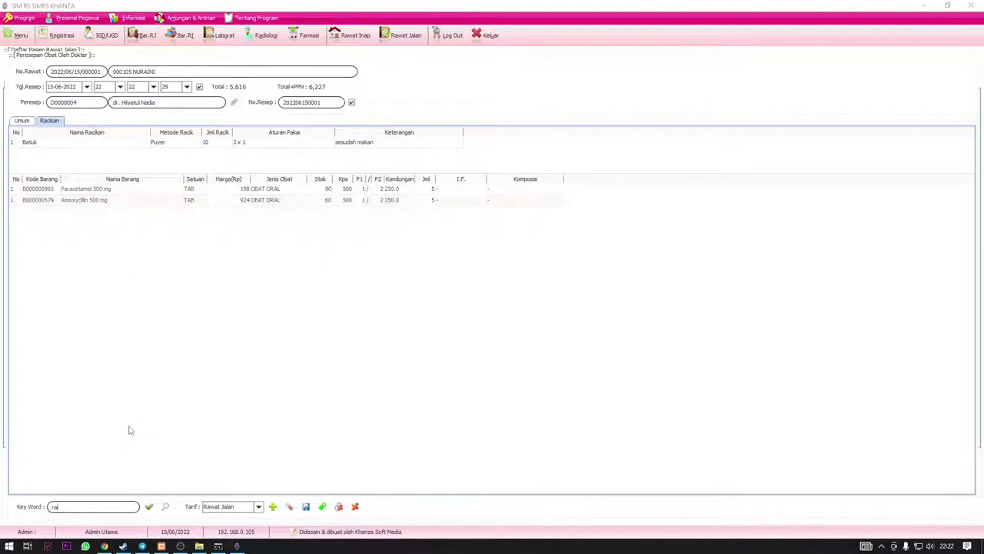
# Save the Batuk compound prescription, accepting the confirmation, and close the patient's outpatient treatment form
pyautogui.click(391, 200)
pyautogui.click(306, 509)
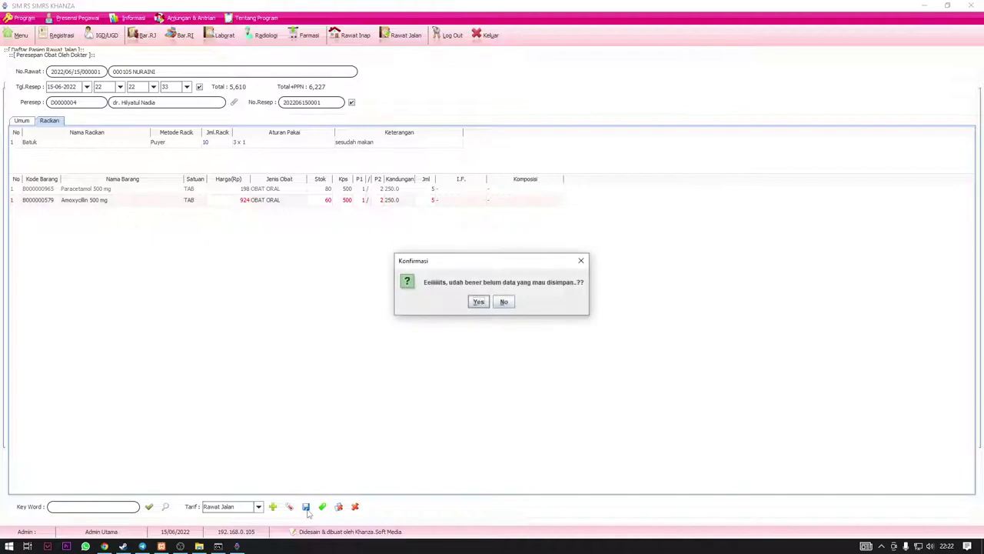
pyautogui.click(479, 302)
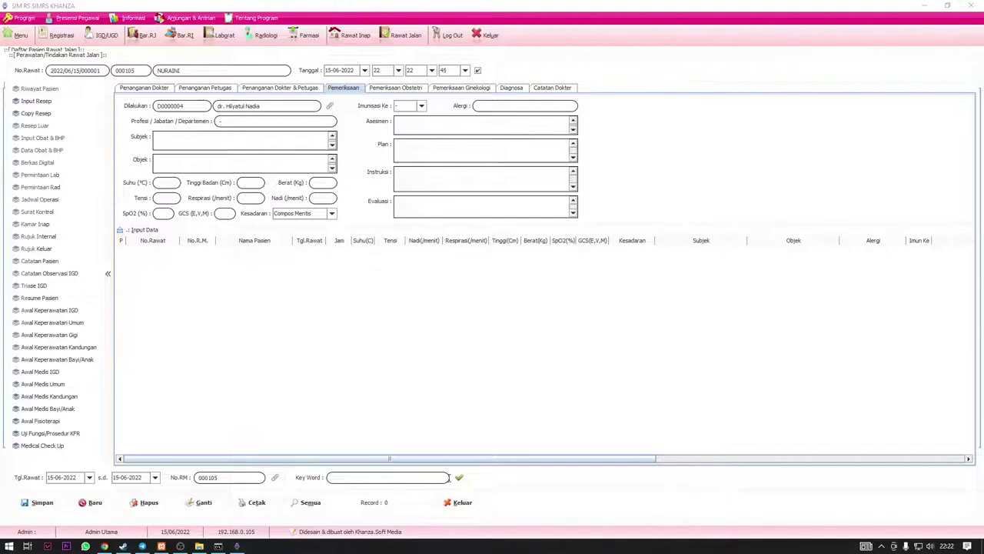
pyautogui.click(454, 504)
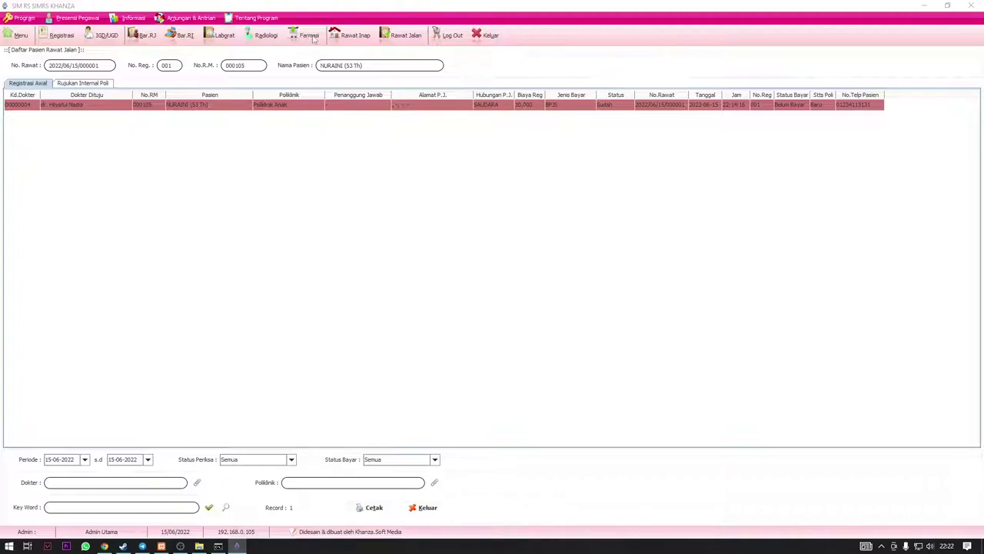
# Show the pharmacy's list of doctors' outpatient prescriptions and select the patient's prescription
pyautogui.click(305, 36)
pyautogui.click(686, 84)
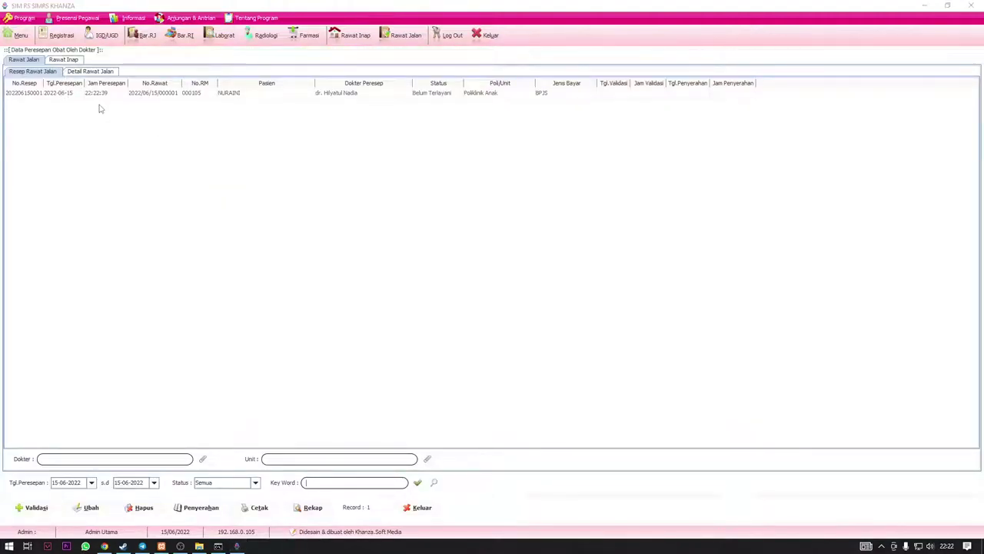
pyautogui.click(35, 93)
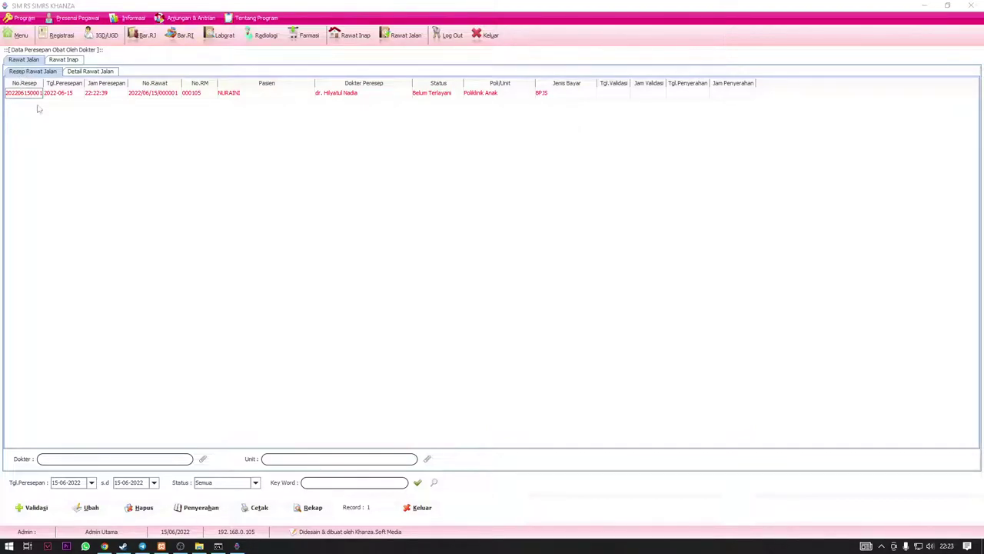
# Revisit the outpatient patient list, then compare the pharmacy's Rawat Inap and Rawat Jalan prescription lists
pyautogui.click(402, 35)
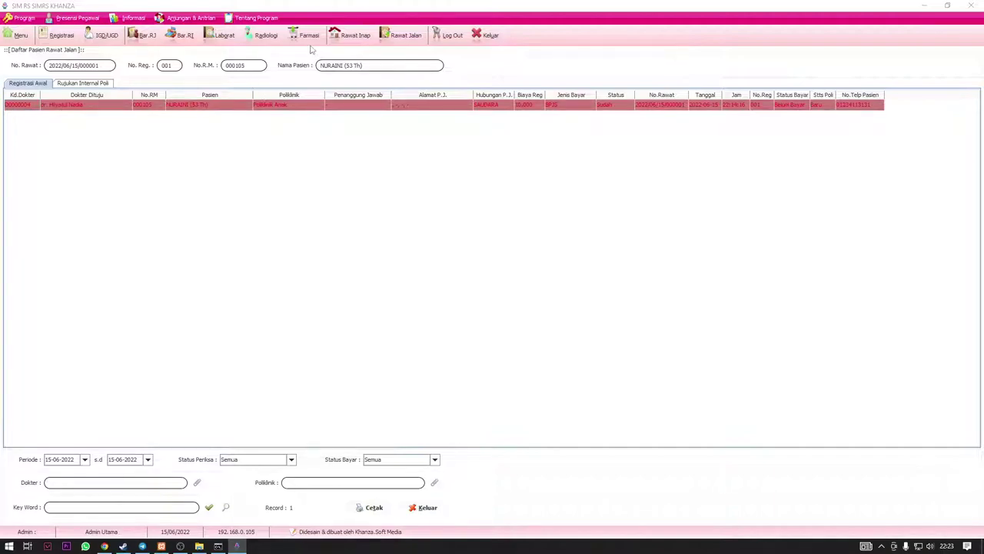
pyautogui.click(314, 38)
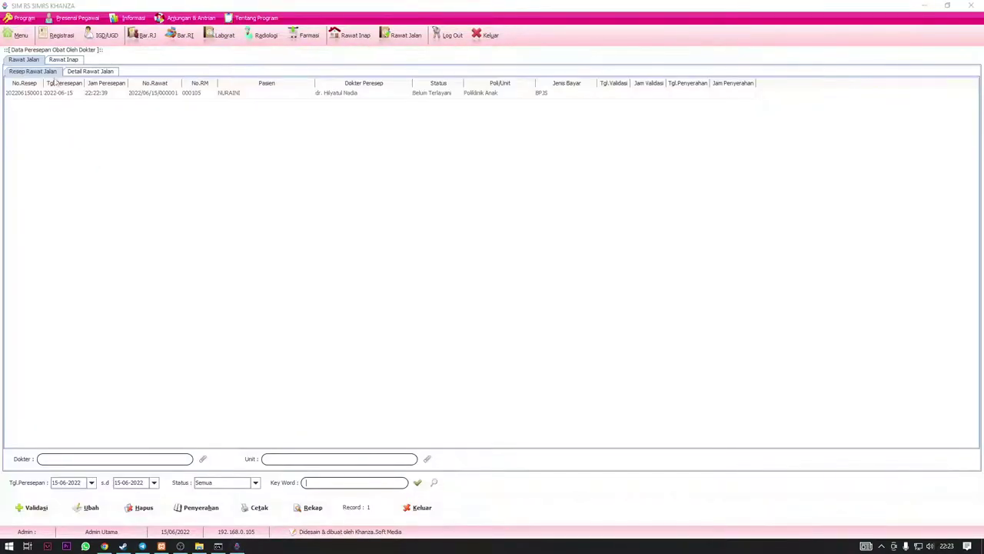
pyautogui.click(64, 60)
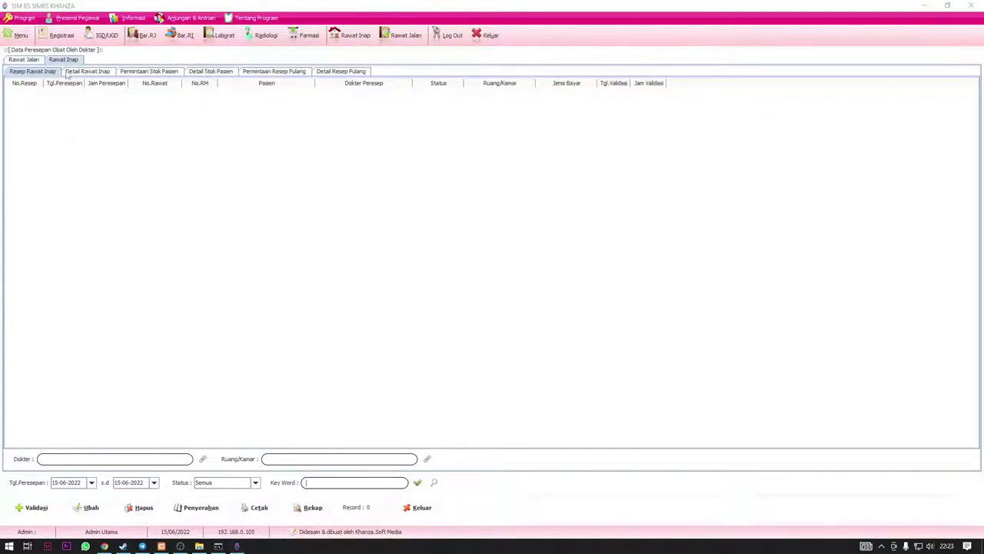
pyautogui.click(25, 60)
# Validate the patient's outpatient prescription and save its Batuk compound from the Racikan data, accepting the confirmation
pyautogui.click(33, 92)
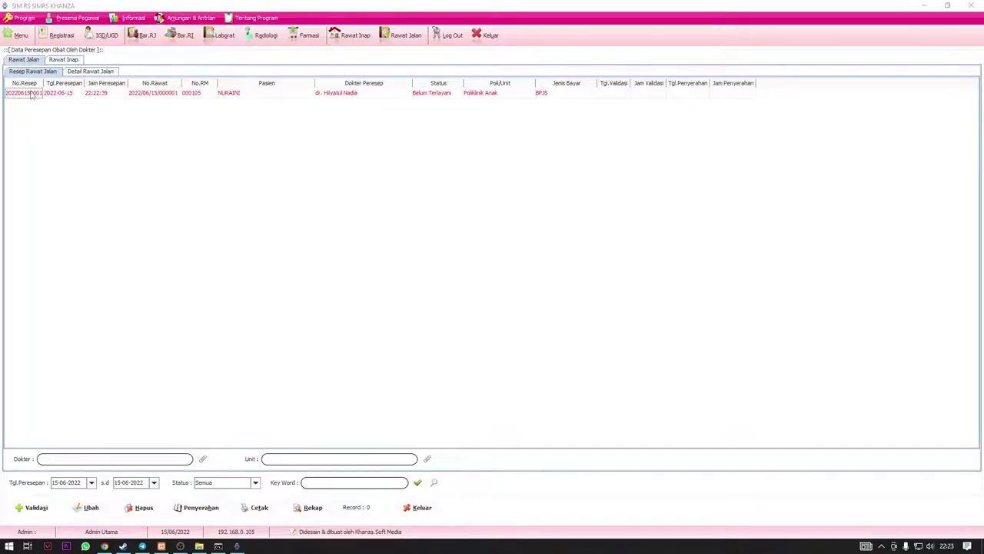
pyautogui.click(32, 508)
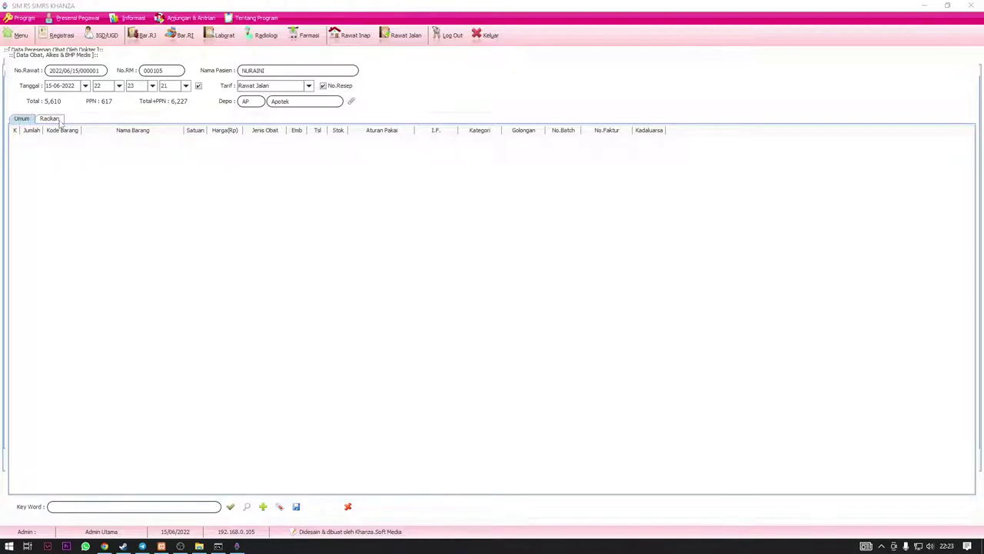
pyautogui.click(51, 118)
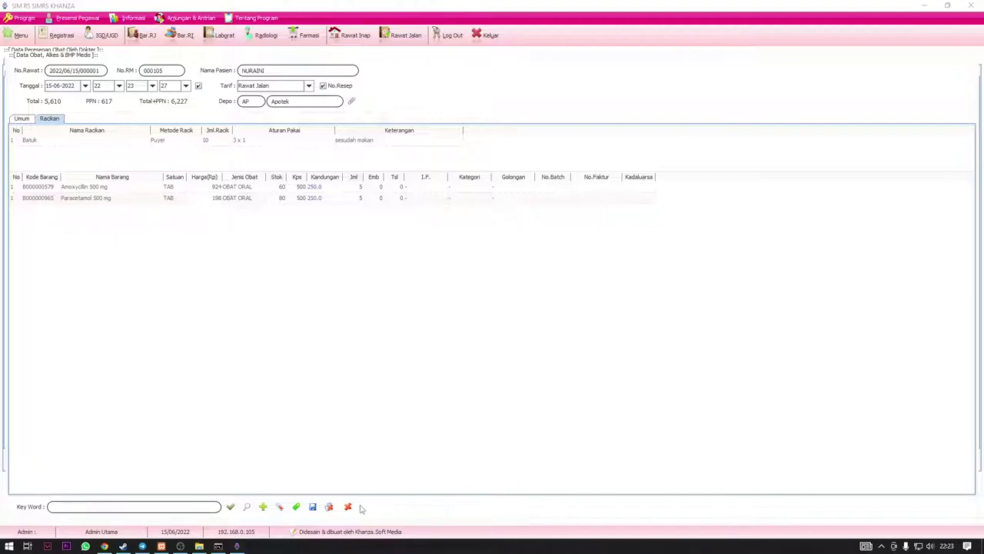
pyautogui.click(313, 508)
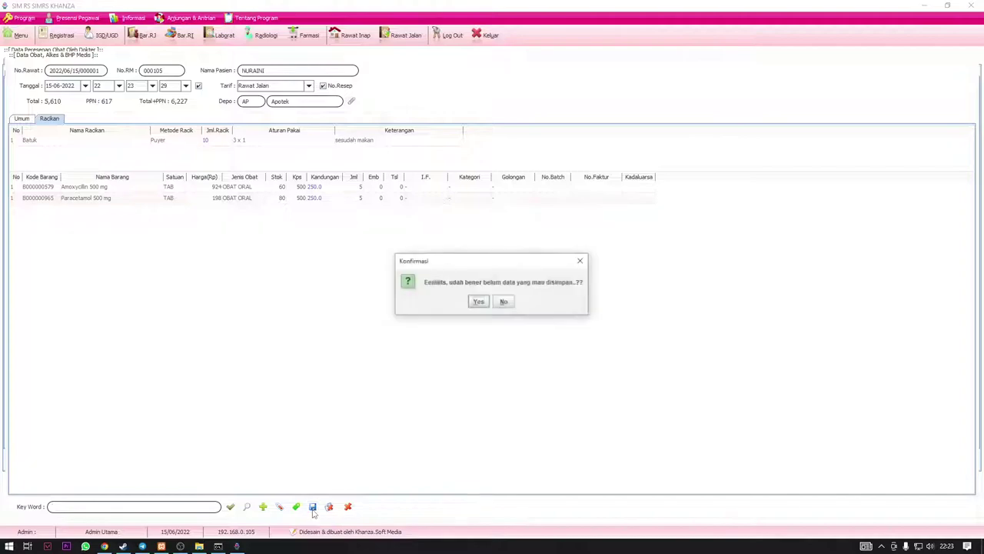
pyautogui.click(478, 302)
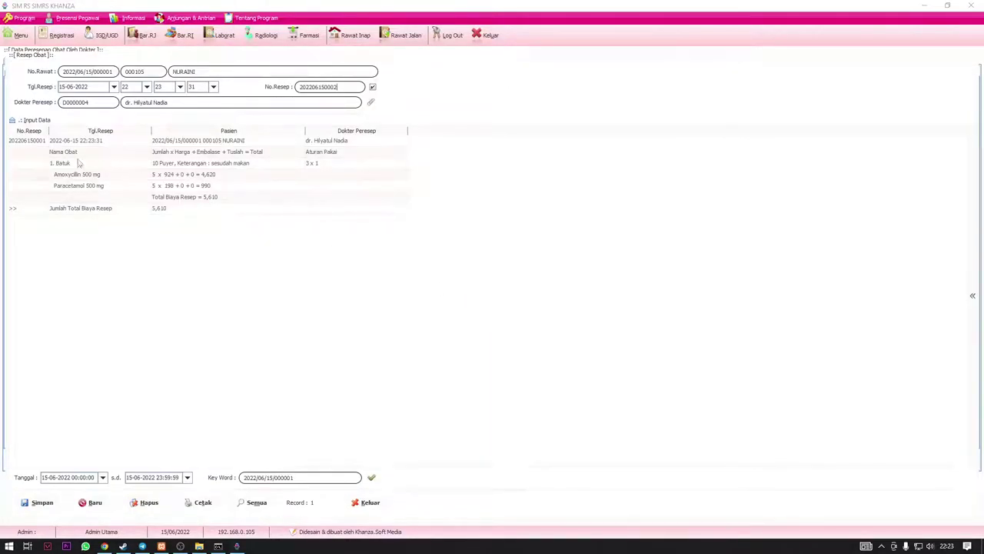
# Preview the Lembar Pemberian Obat sheet of the validated prescription at 150% and close it
pyautogui.click(26, 143)
pyautogui.rightClick(25, 143)
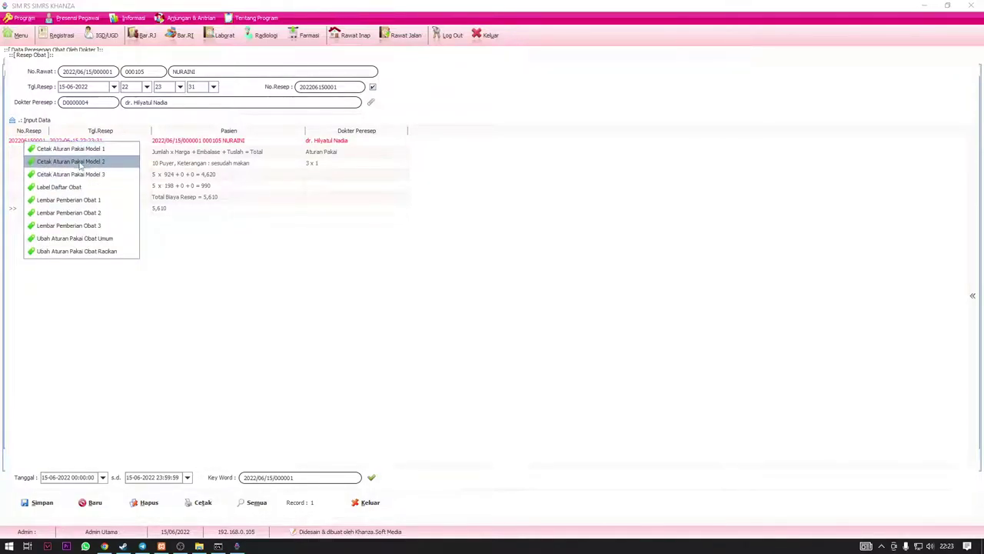
pyautogui.click(115, 219)
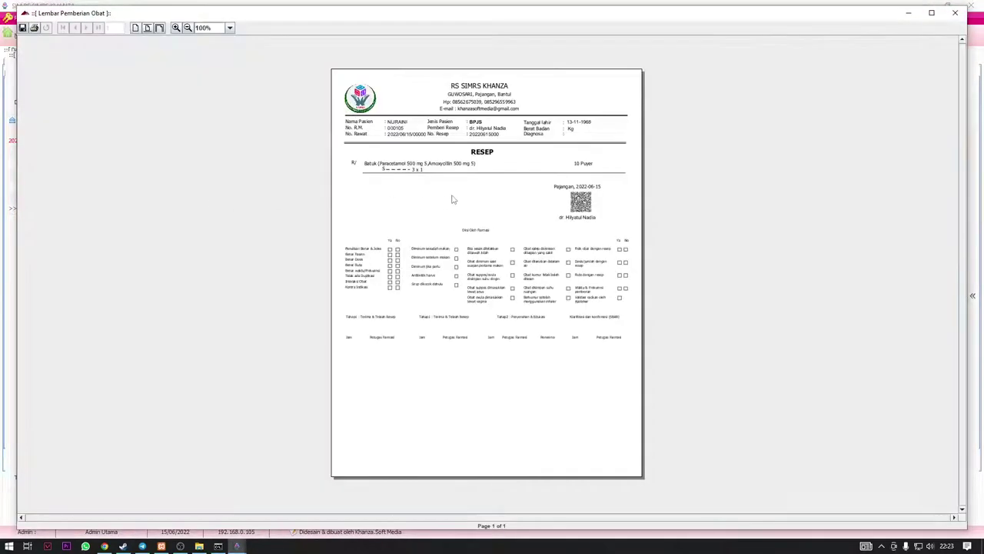
pyautogui.click(175, 29)
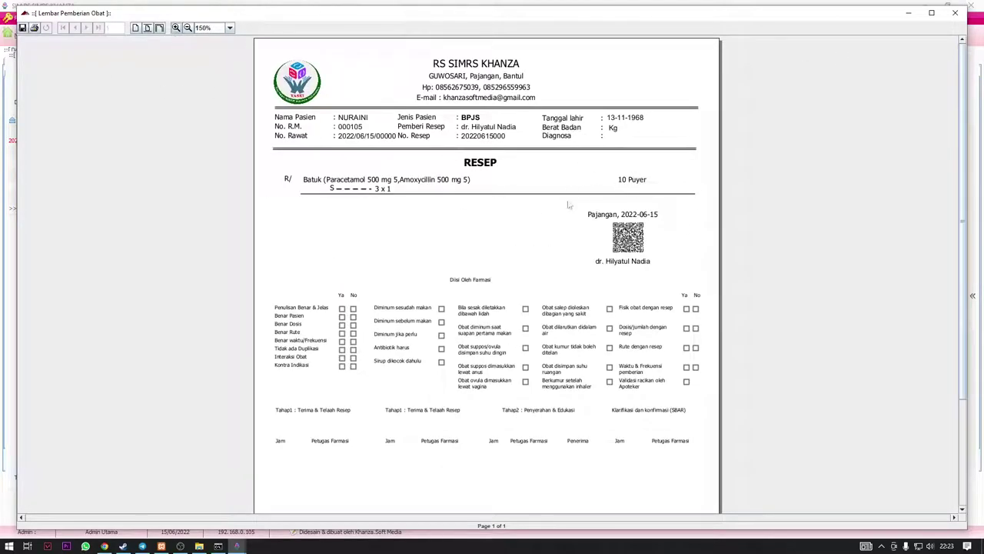
pyautogui.click(955, 12)
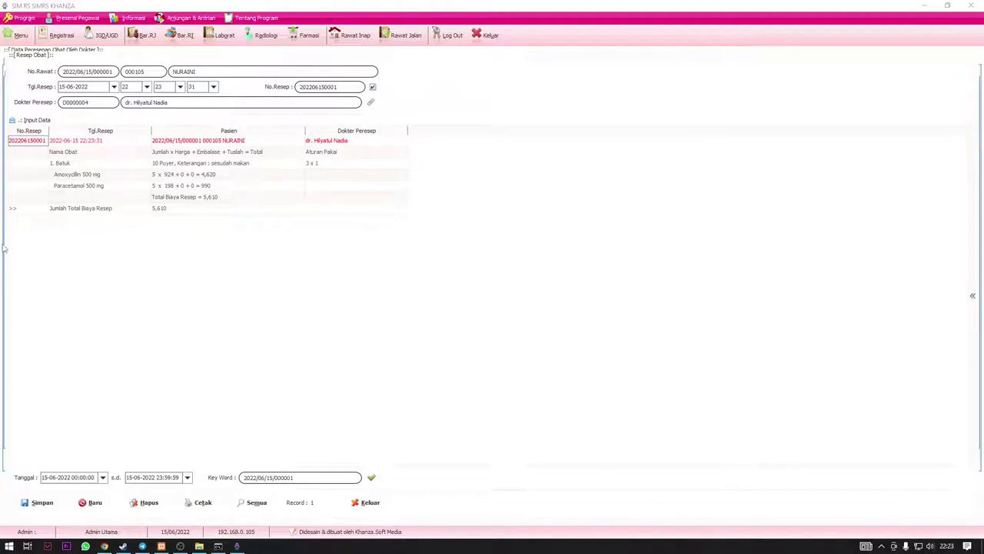
# Start a Telaah Resep & Obat review for the validated prescription
pyautogui.click(54, 145)
pyautogui.click(36, 141)
pyautogui.click(972, 298)
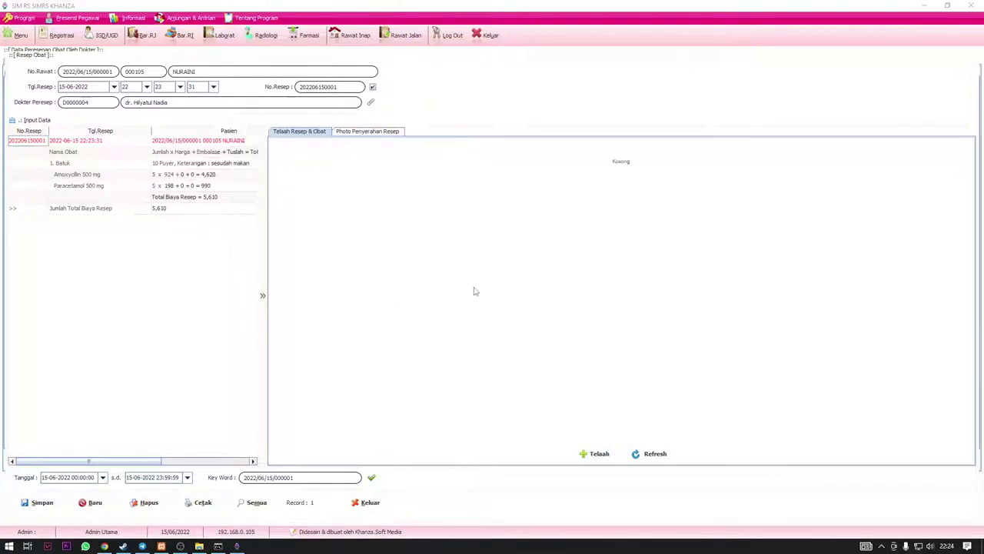
pyautogui.click(593, 454)
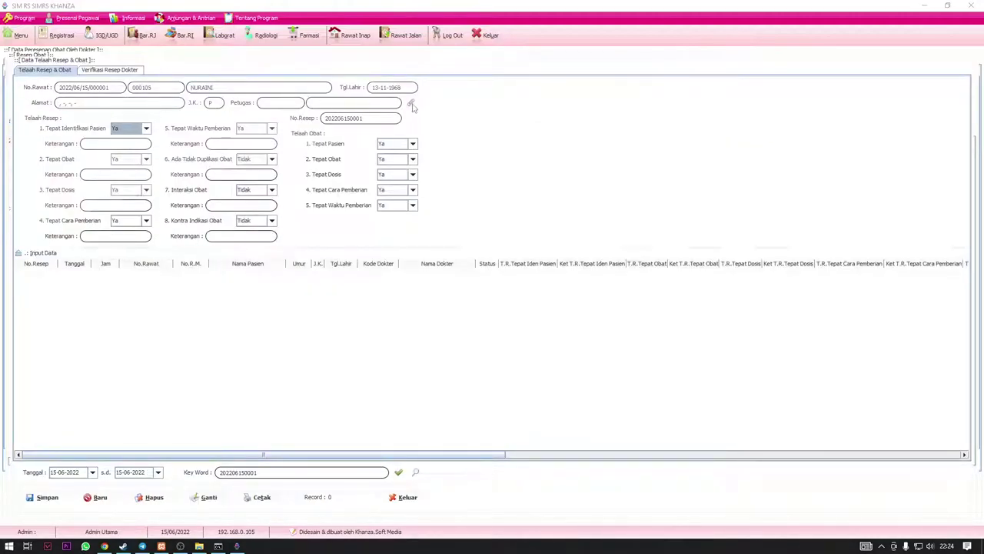
# Assign the named officer from the staff list as the Petugas of the prescription review
pyautogui.click(412, 104)
pyautogui.click(127, 97)
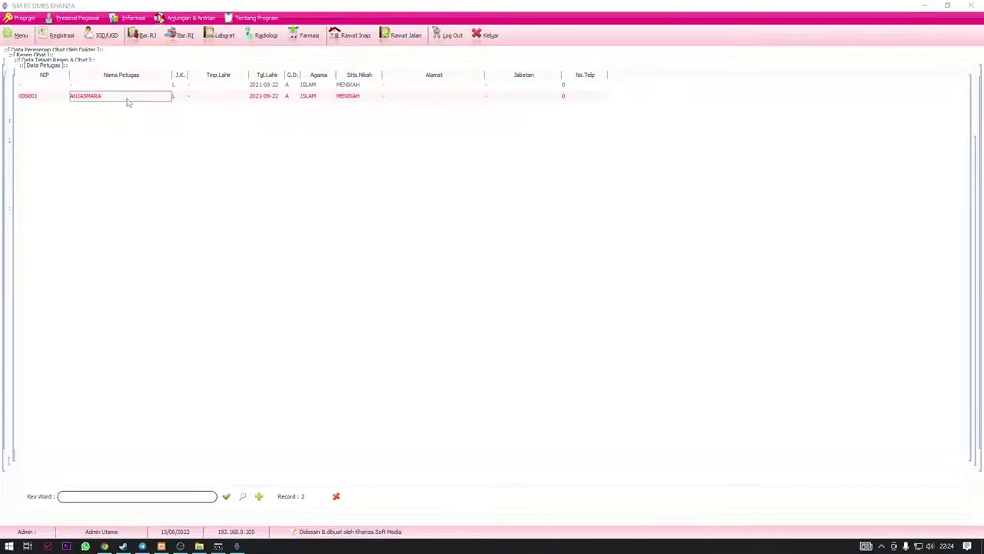
pyautogui.doubleClick(128, 98)
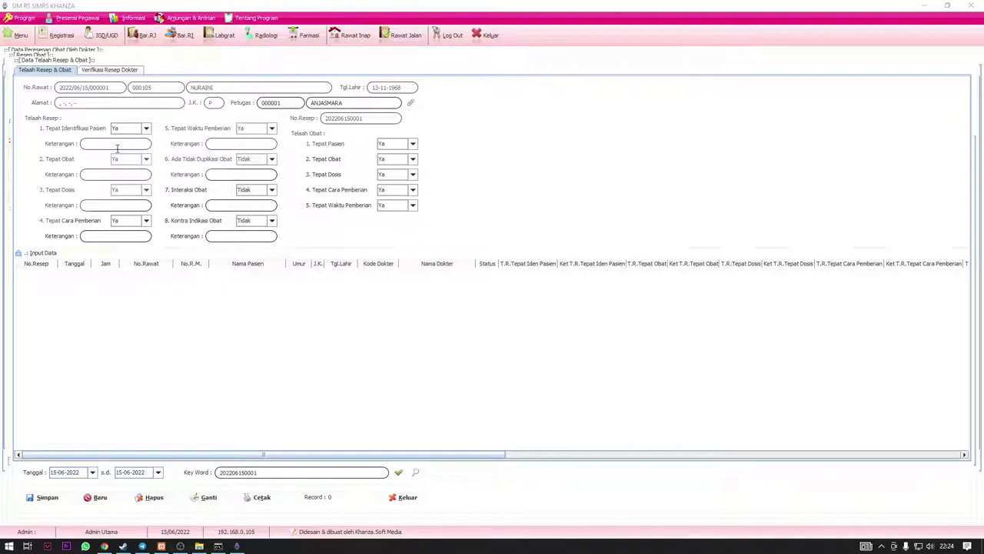
# Keep Tepat Identifikasi Pasien at Ya, save the prescription review and select its saved record
pyautogui.click(145, 129)
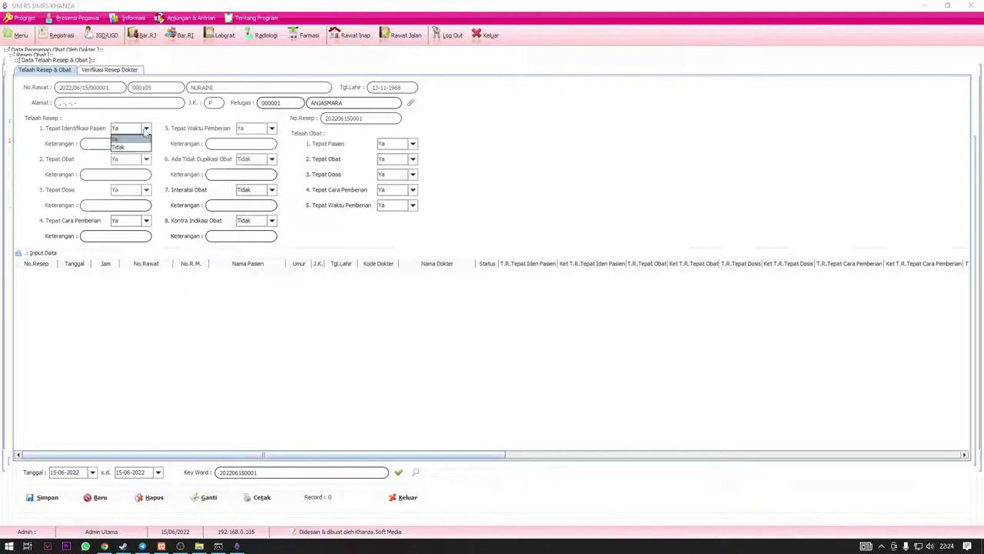
pyautogui.click(123, 139)
pyautogui.click(124, 144)
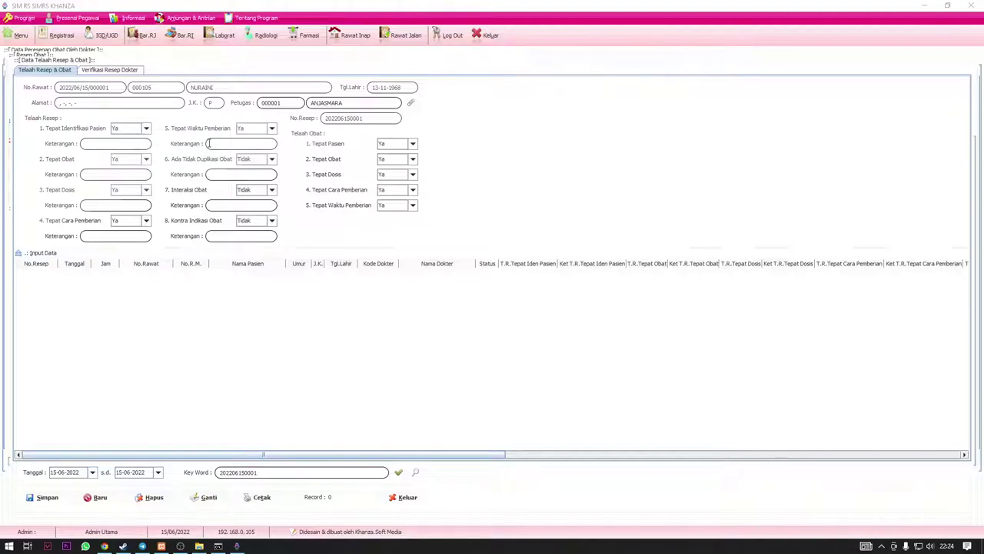
pyautogui.click(43, 502)
pyautogui.click(31, 275)
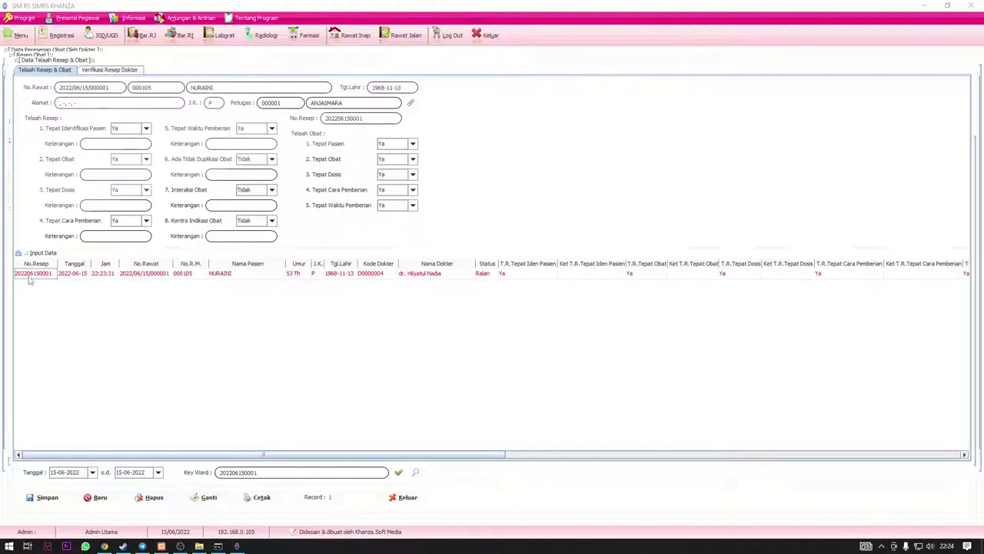
# Close the review form, view the prescription's Photo Penyerahan Resep and saved Telaah Resep & Obat details, and collapse the detail pane
pyautogui.click(399, 498)
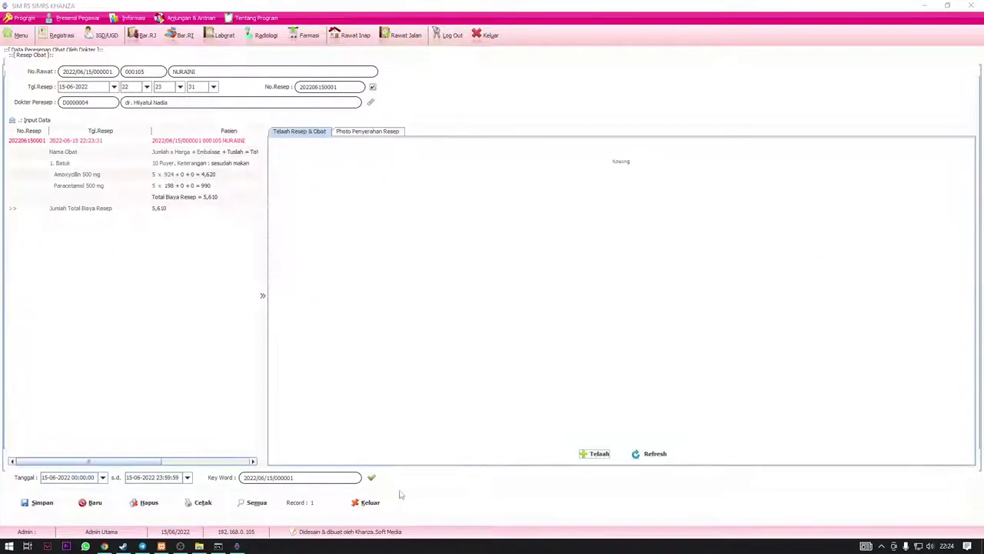
pyautogui.click(365, 133)
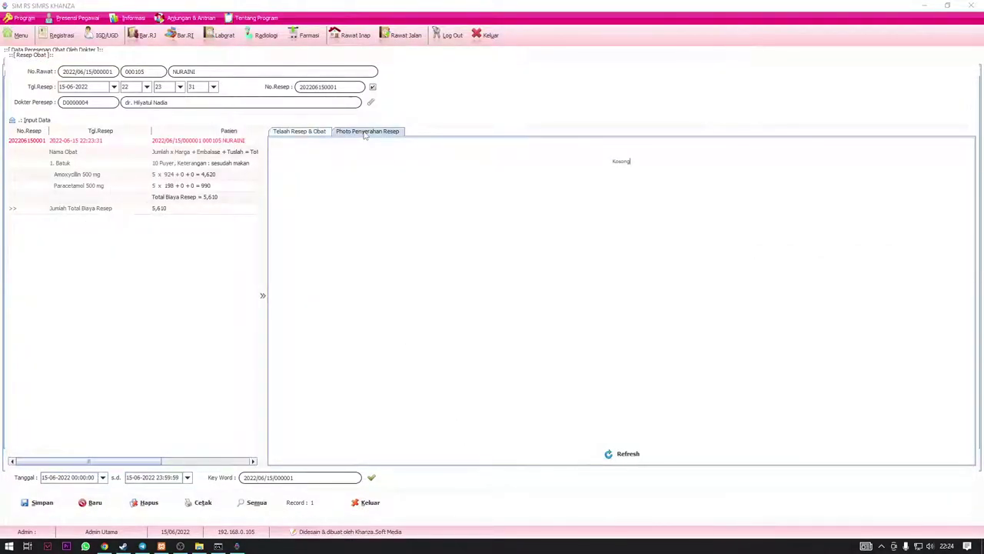
pyautogui.click(307, 134)
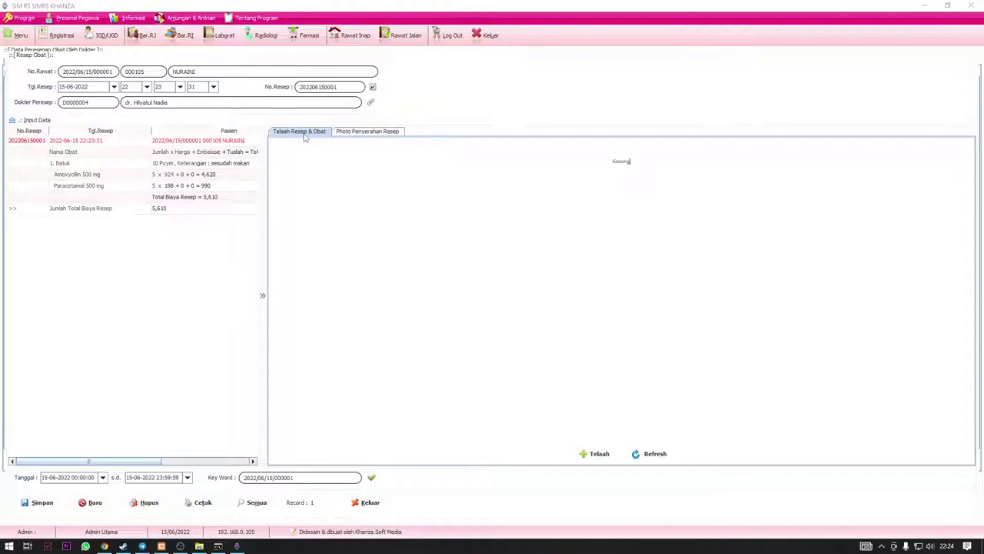
pyautogui.click(356, 133)
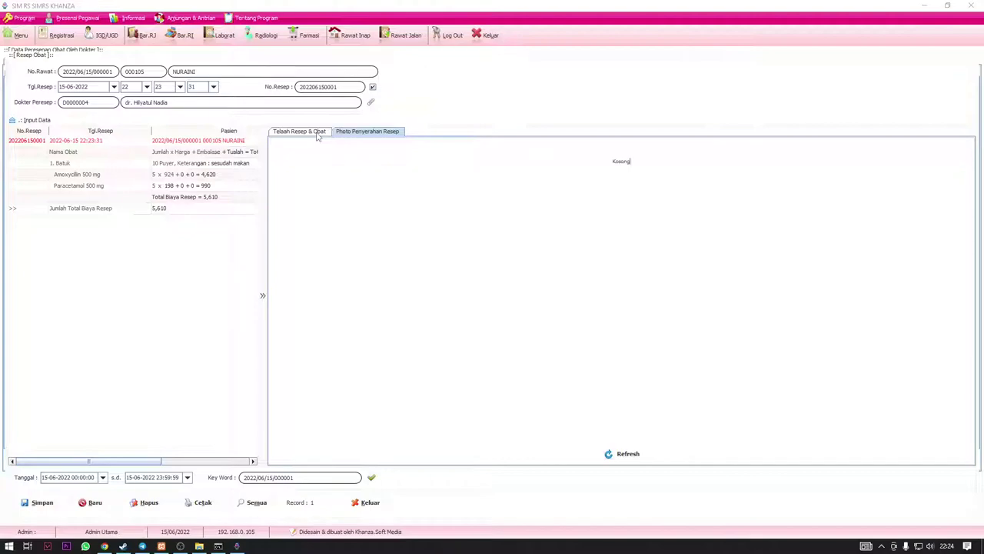
pyautogui.click(318, 136)
pyautogui.click(339, 136)
pyautogui.click(286, 134)
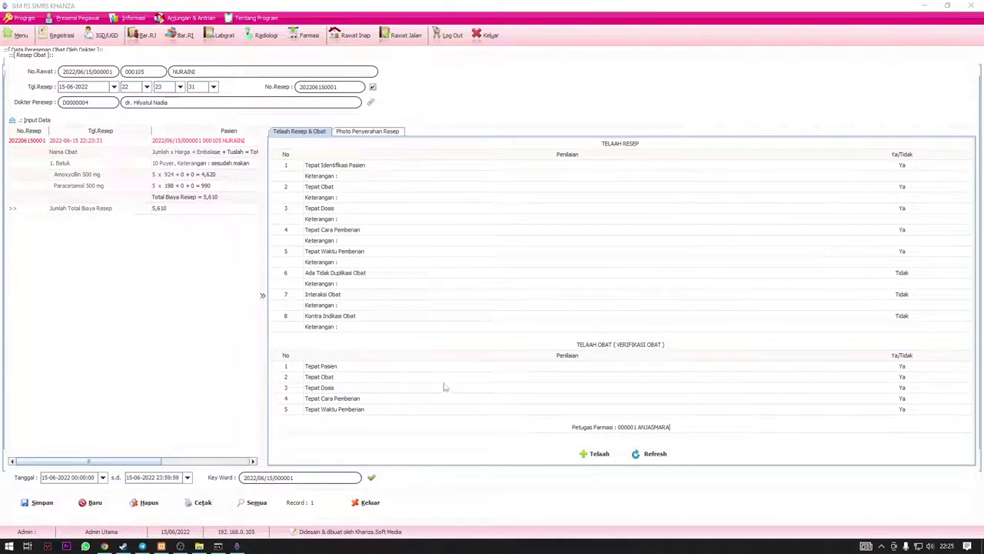
pyautogui.click(262, 295)
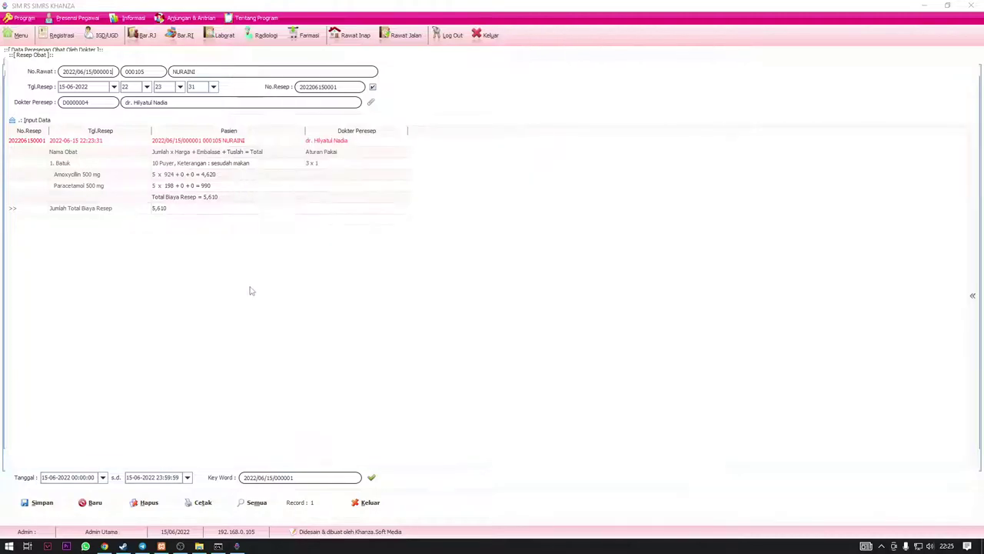